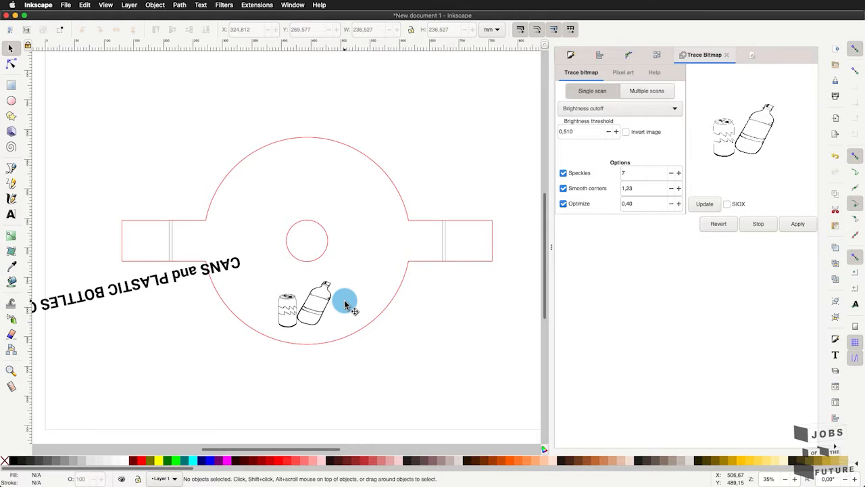
# - Undo the deletion of the text's guide circle and collapse the docked dialogs to widen the canvas
pyautogui.press('super+z')
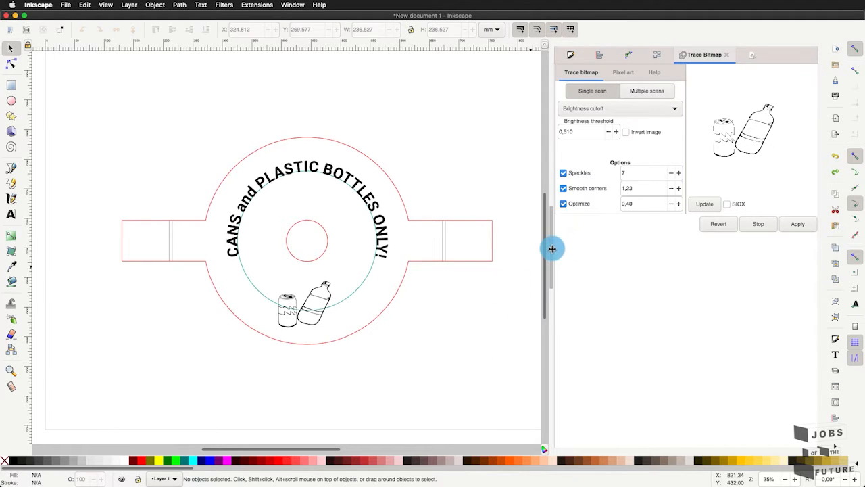
pyautogui.moveTo(551, 248); pyautogui.dragTo(723, 251)
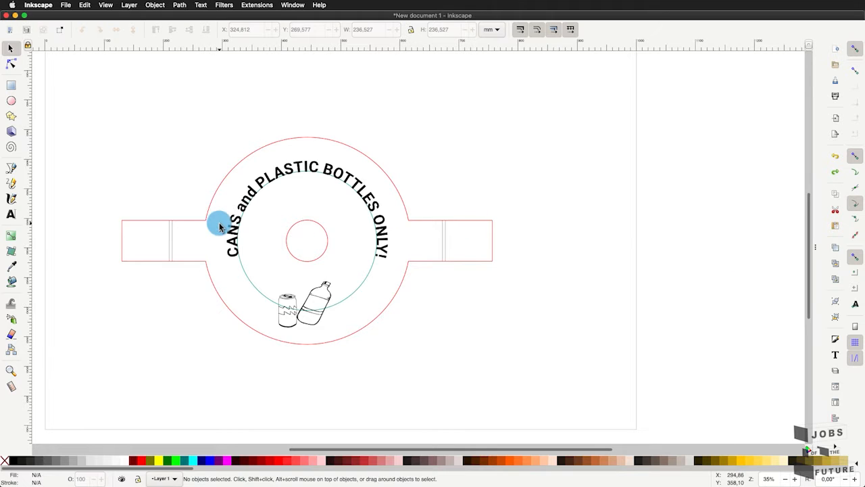
# - Convert the curved text "CANS and PLASTIC BOTTLES ONLY!" to a path with Object to Path
pyautogui.scroll(2, 221, 229)
pyautogui.scroll(2, 417, 130)
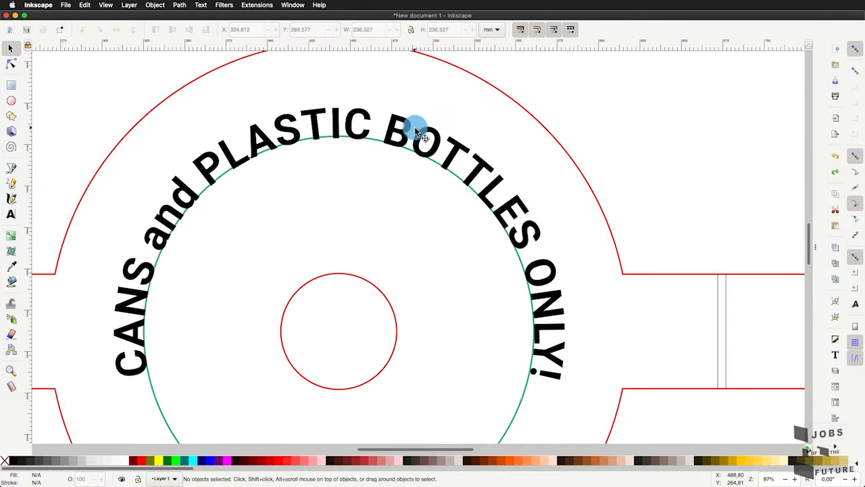
pyautogui.click(403, 135)
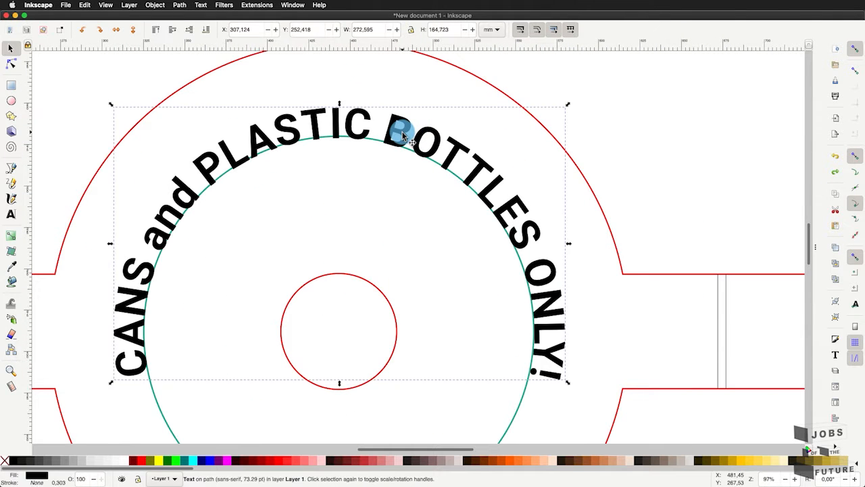
pyautogui.click(180, 6)
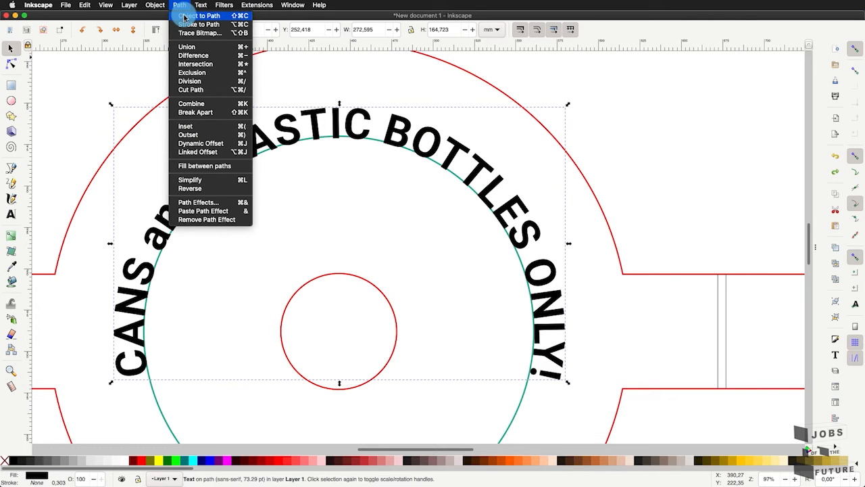
pyautogui.click(184, 15)
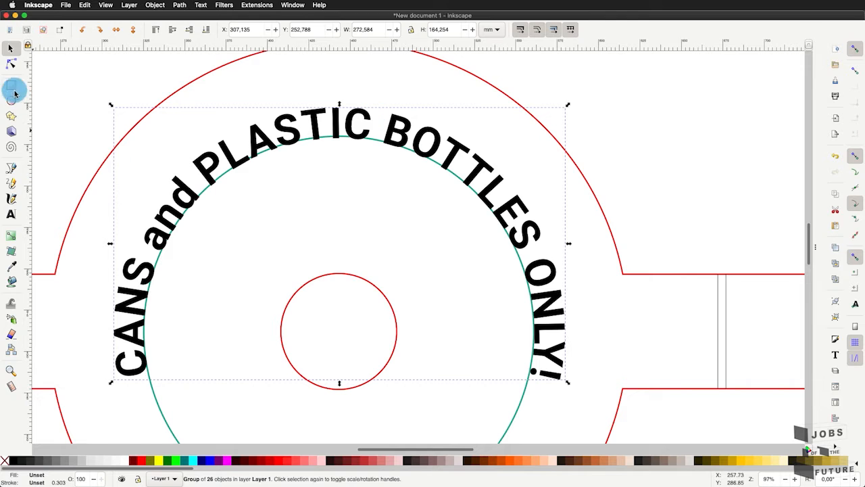
# - Inspect the nodes of the letter C in "PLASTIC" and clear the selection
pyautogui.click(10, 63)
pyautogui.click(355, 120)
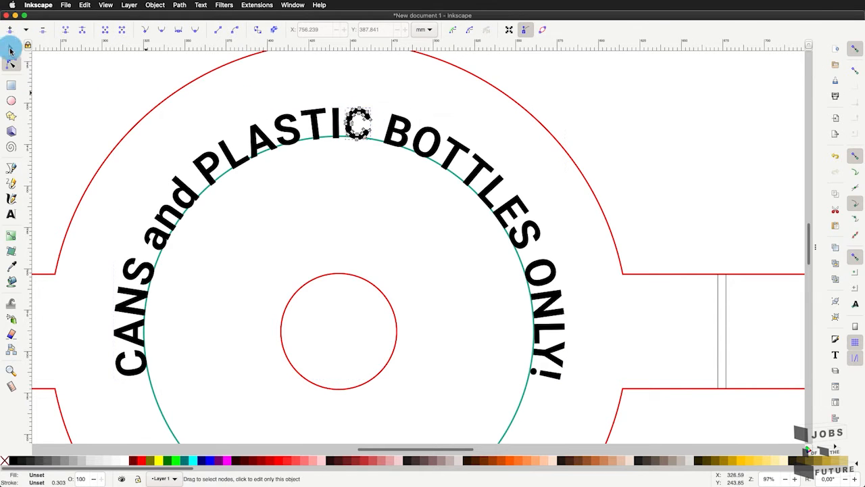
pyautogui.click(11, 50)
pyautogui.click(282, 198)
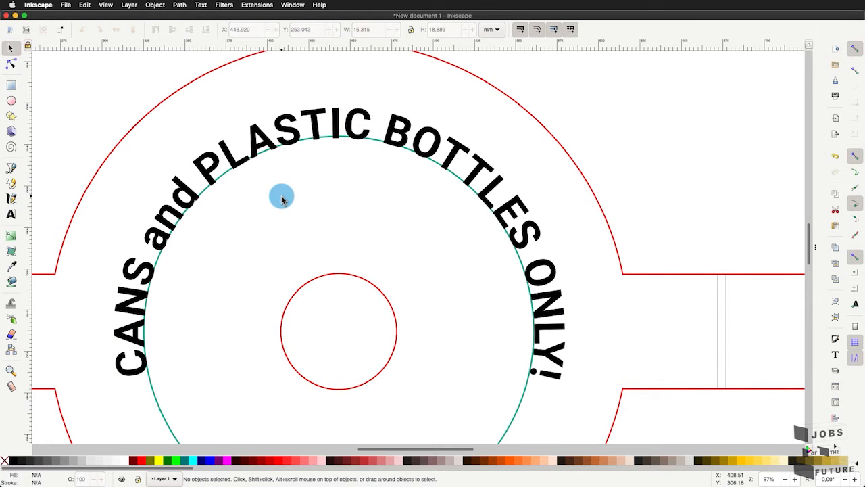
# - Delete the green guide circle beneath the curved lettering
pyautogui.scroll(-2, 282, 197)
pyautogui.scroll(1, 299, 272)
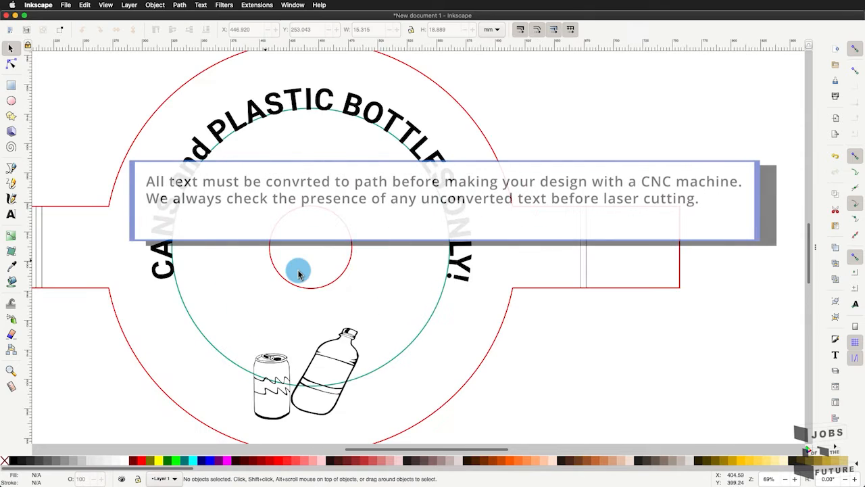
pyautogui.click(388, 367)
pyautogui.press('Delete')
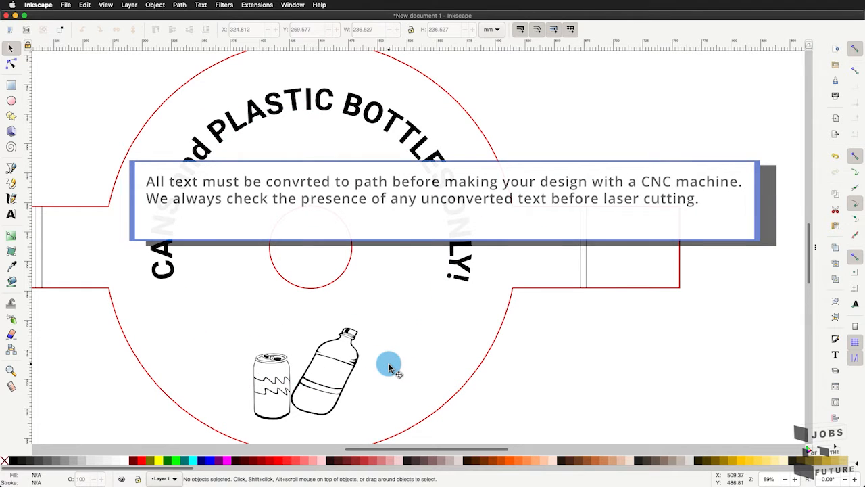
# - Examine the converted lettering with the Node tool and look over the whole design
pyautogui.click(11, 65)
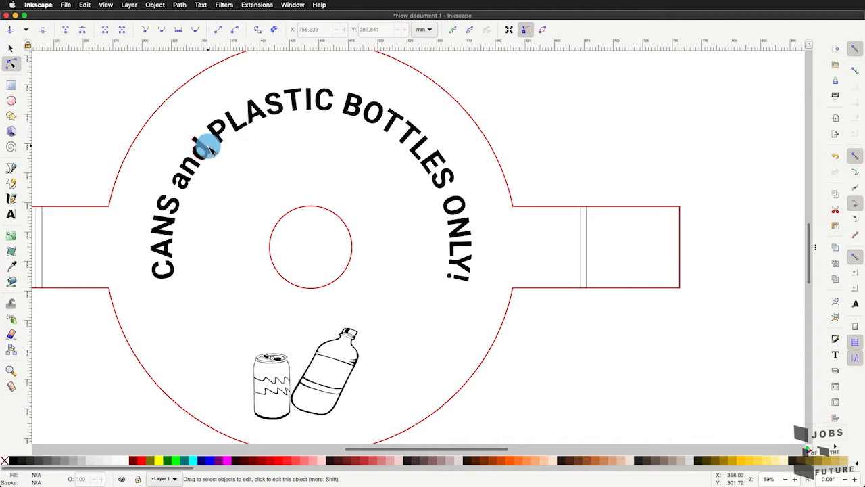
pyautogui.press('s')
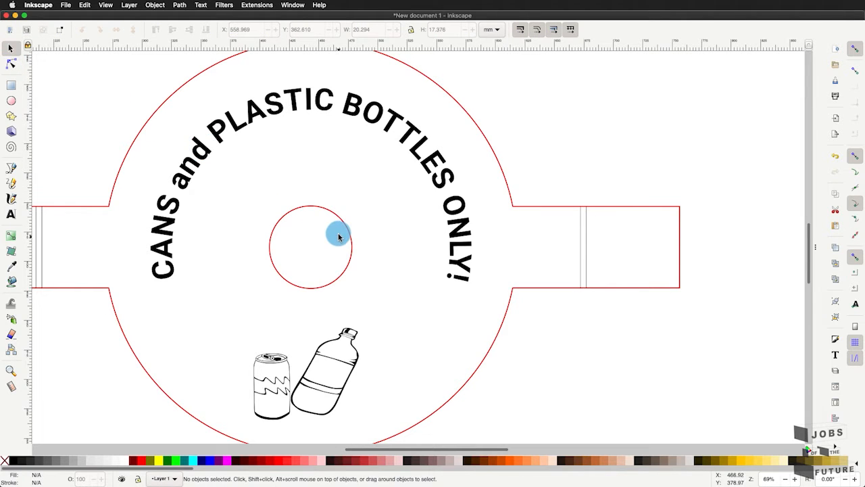
pyautogui.scroll(-1, 340, 240)
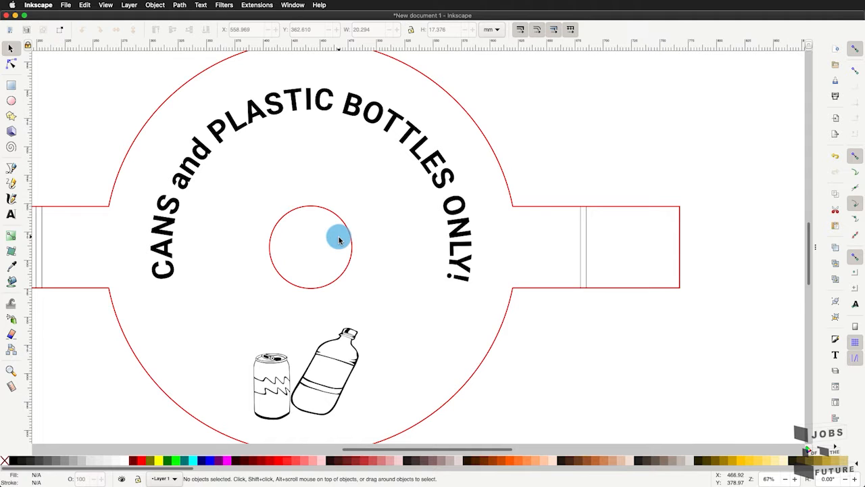
pyautogui.scroll(-2, 339, 240)
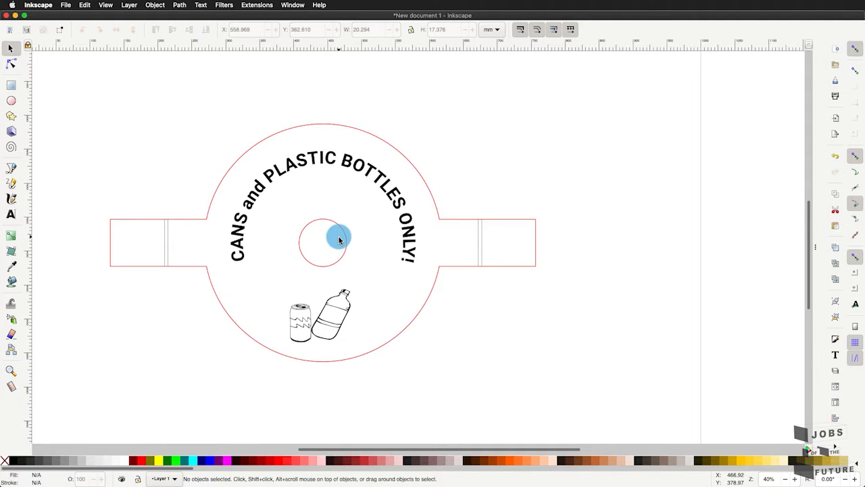
pyautogui.scroll(1, 339, 240)
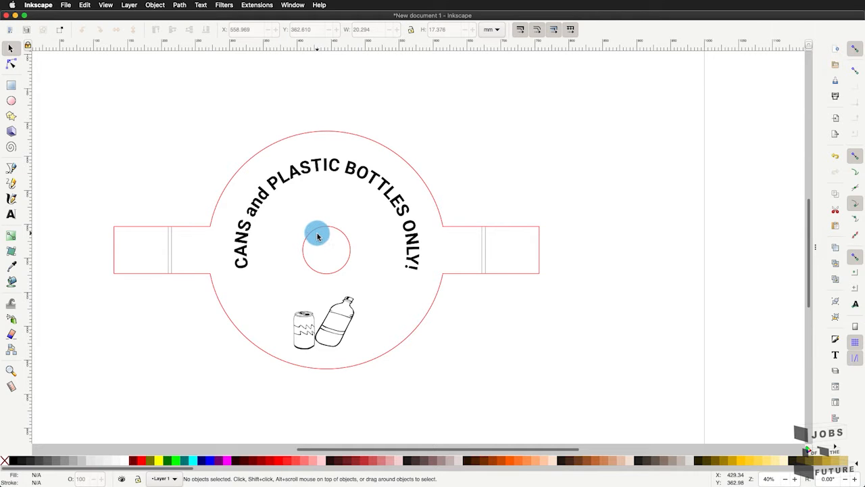
pyautogui.scroll(2, 317, 236)
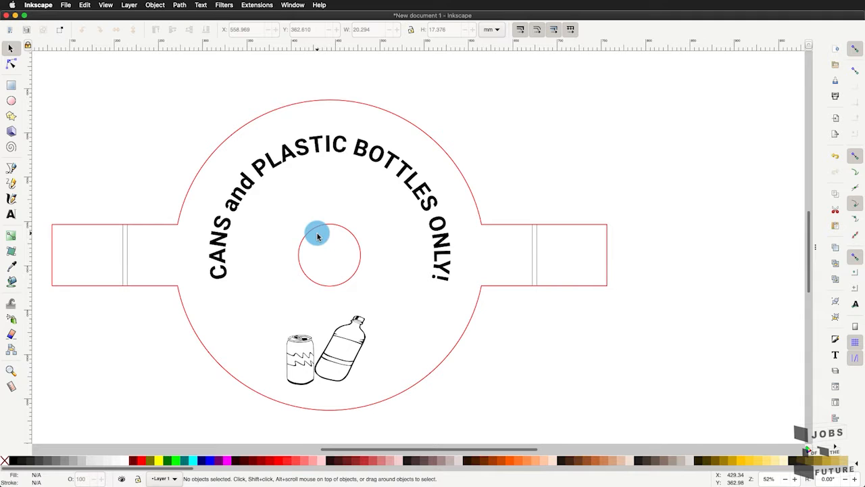
pyautogui.scroll(2, 317, 235)
pyautogui.hscroll(-2, 317, 236)
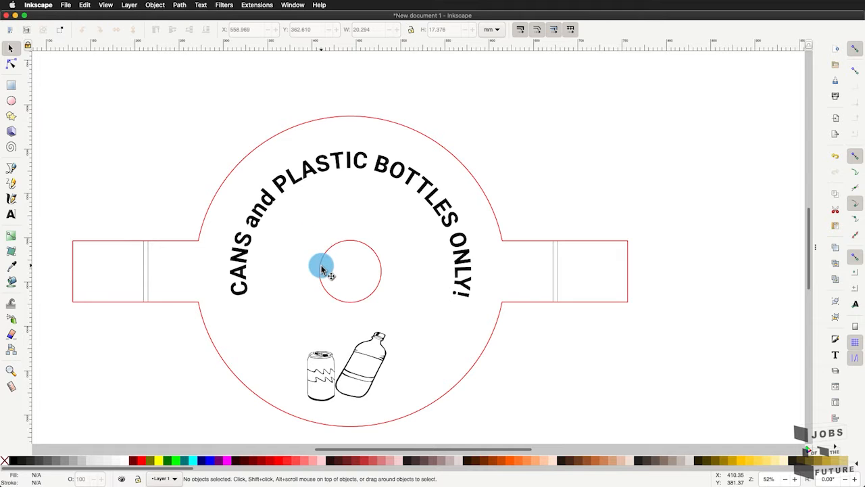
pyautogui.scroll(-1, 322, 269)
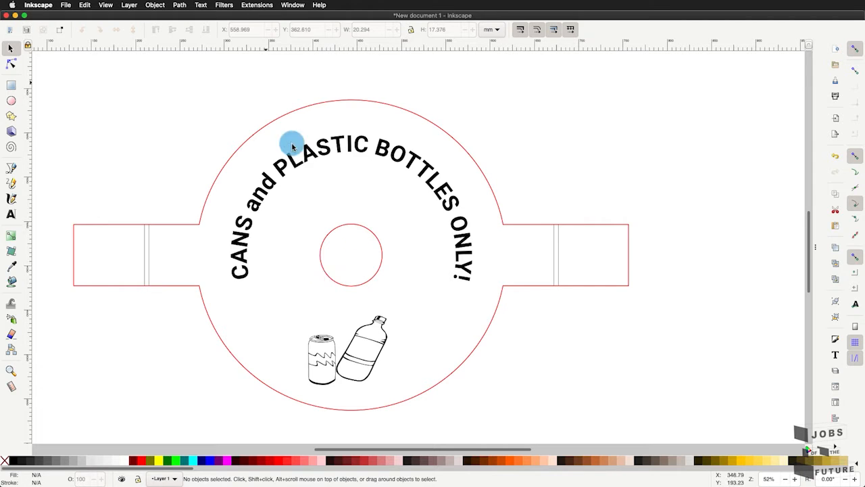
# - Show the design in Outline display mode and fit the whole drawing in view to check its lines
pyautogui.click(104, 5)
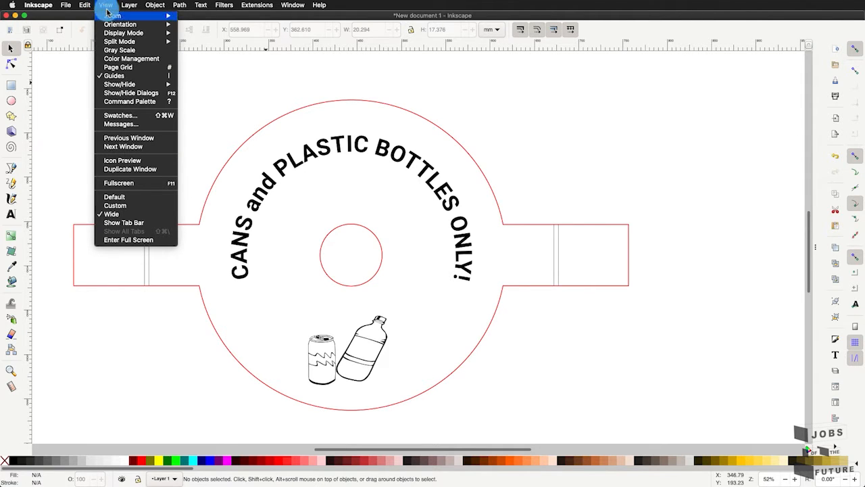
pyautogui.moveTo(122, 34)
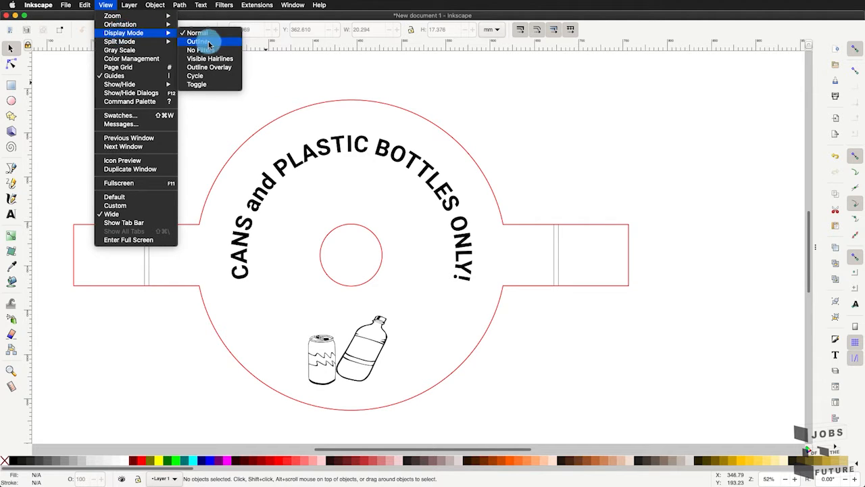
pyautogui.click(209, 42)
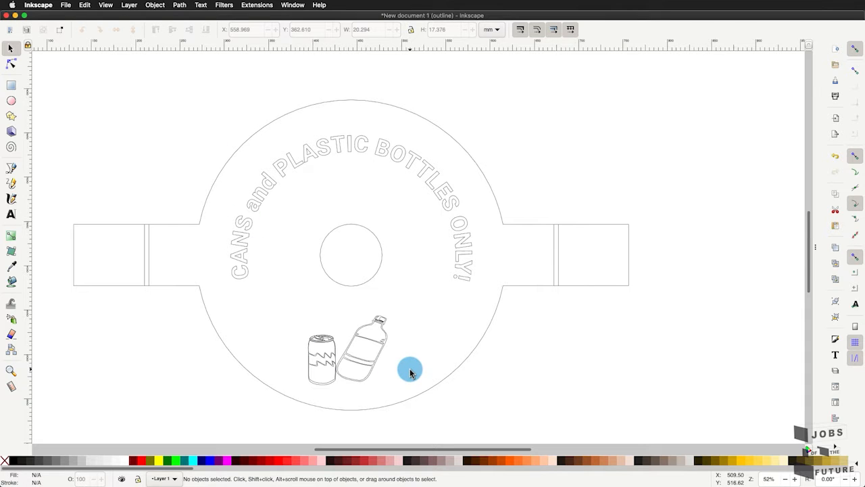
pyautogui.click(11, 371)
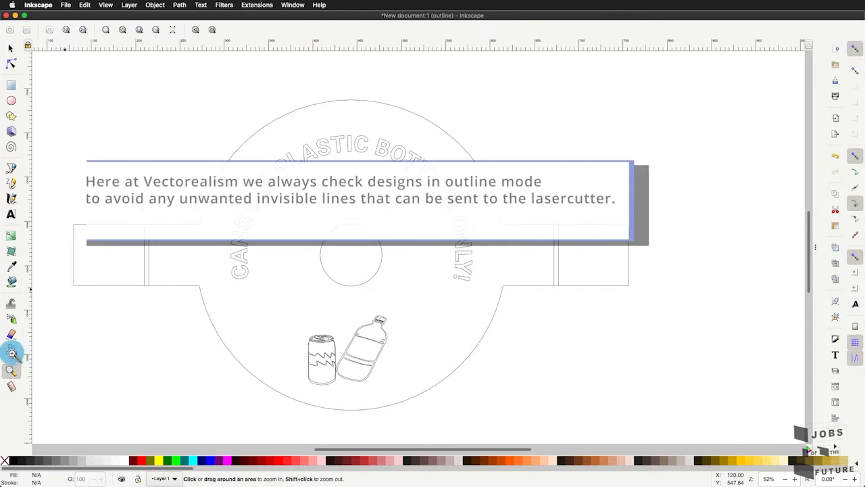
pyautogui.click(124, 30)
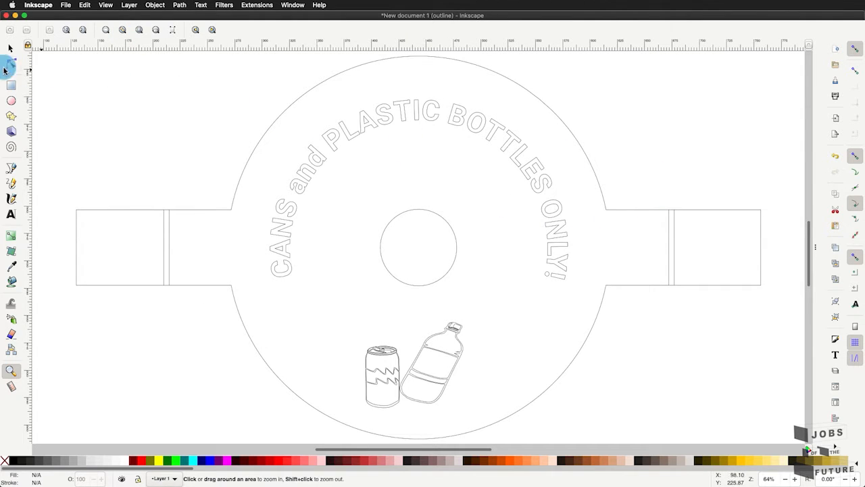
pyautogui.click(11, 50)
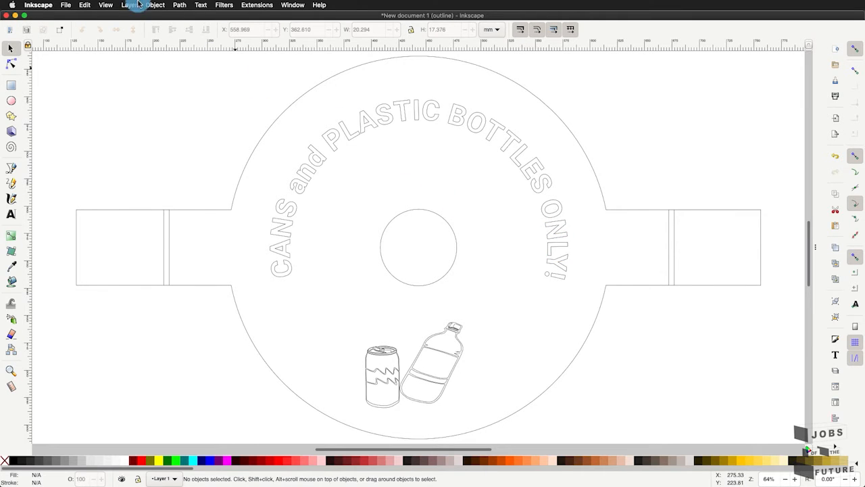
# - Return the canvas to the Normal display mode
pyautogui.click(105, 5)
pyautogui.moveTo(118, 35)
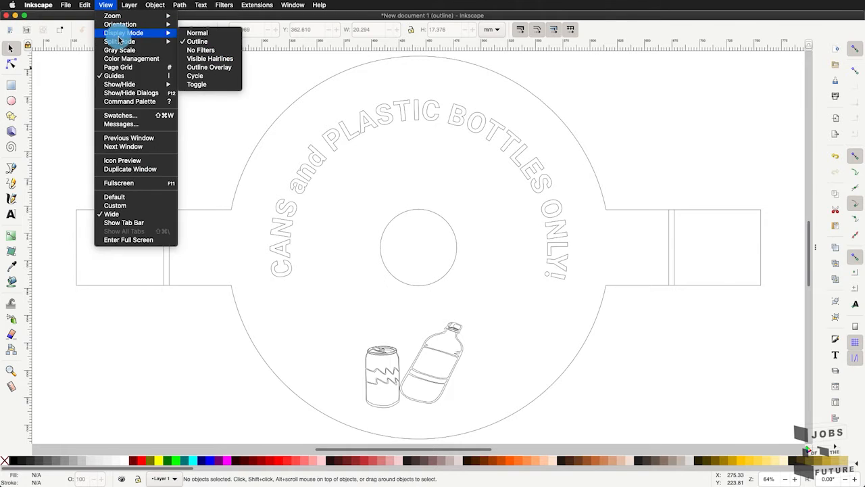
pyautogui.click(228, 33)
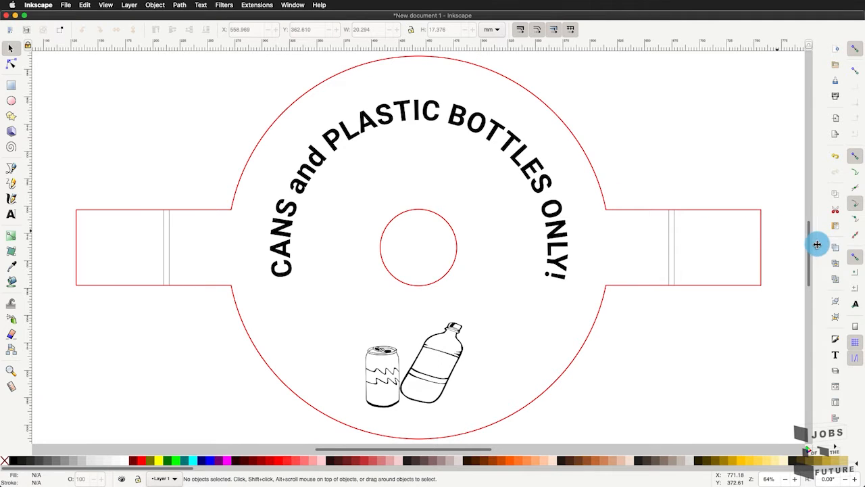
# - Expand the docked dialogs again and show the Fill and Stroke settings
pyautogui.moveTo(817, 241); pyautogui.dragTo(739, 251)
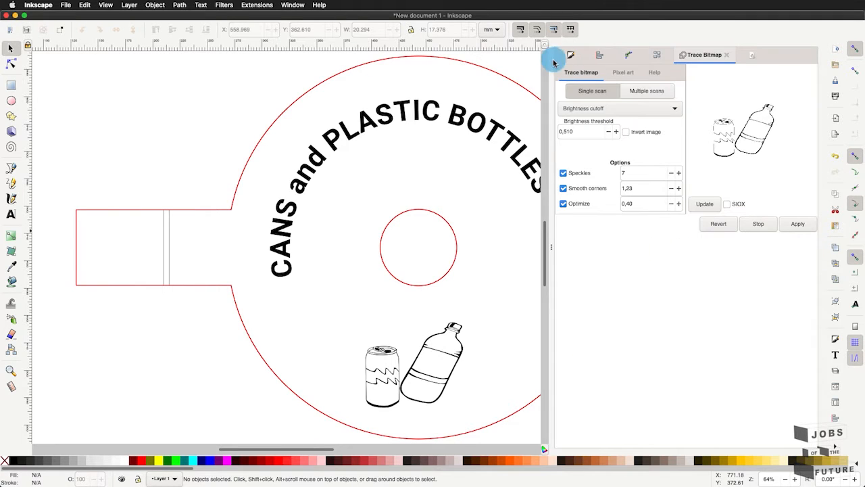
pyautogui.click(572, 57)
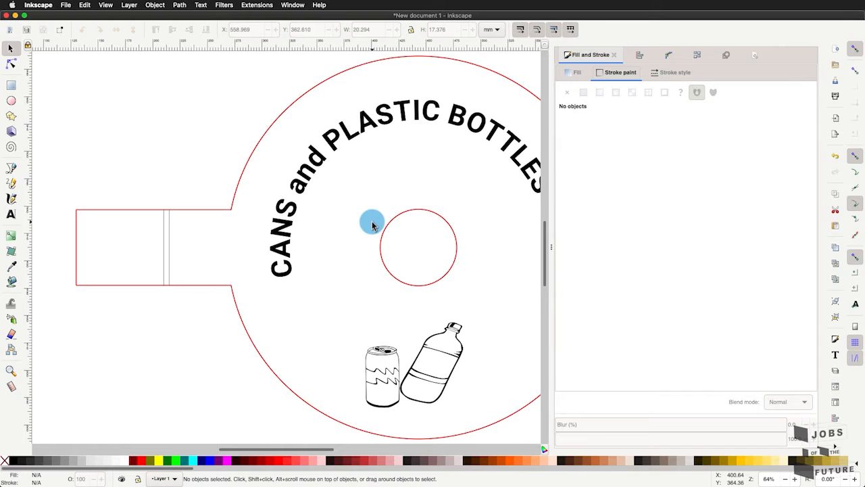
# - Look over the whole lid design, including the outer outline, the centre hole and the fold lines on both tabs
pyautogui.scroll(-1, 372, 225)
pyautogui.hscroll(3, 372, 225)
pyautogui.scroll(1, 372, 226)
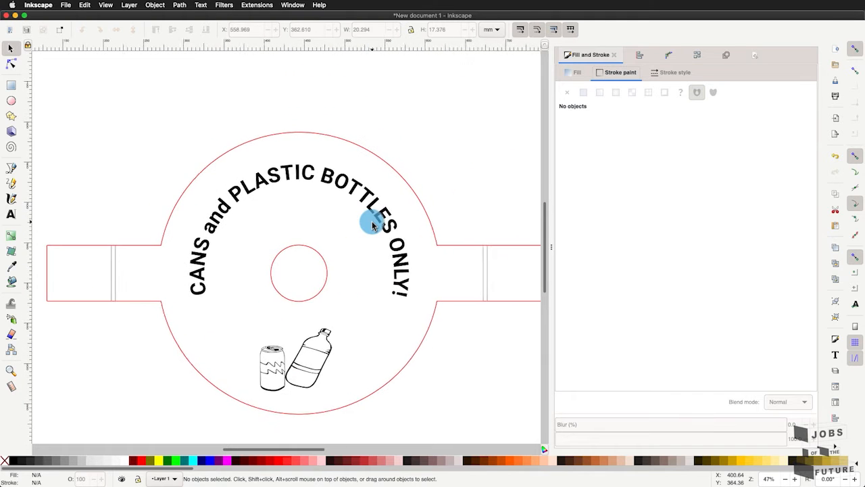
pyautogui.scroll(-2, 372, 225)
pyautogui.hscroll(2, 372, 225)
pyautogui.hscroll(-1, 371, 225)
pyautogui.scroll(-1, 372, 226)
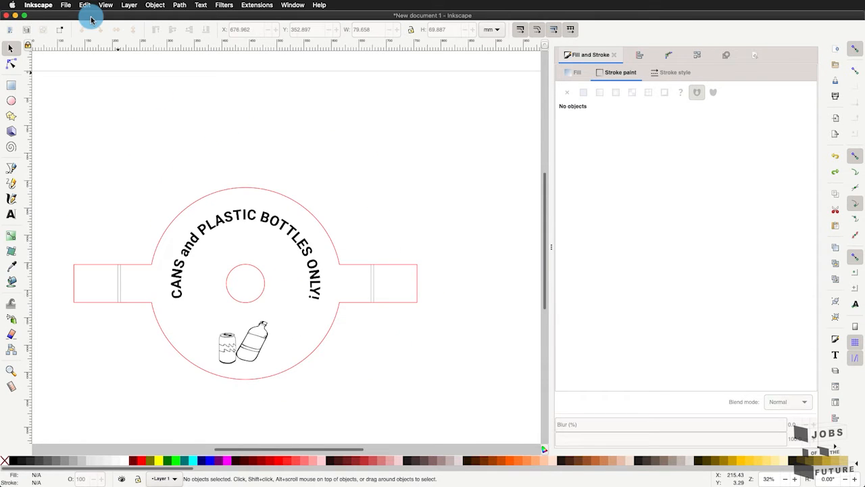
pyautogui.scroll(1, 71, 288)
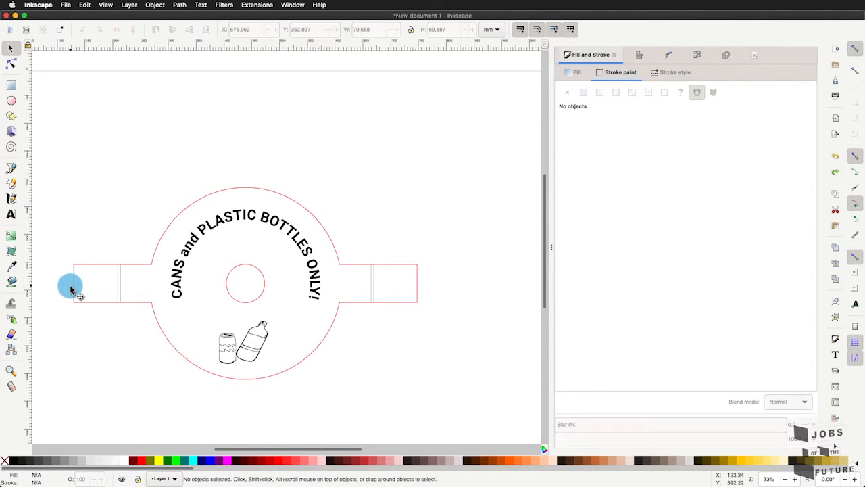
# - Select the red cut lines of the left tab together with the upper and lower halves of the lid outline
pyautogui.scroll(2, 70, 288)
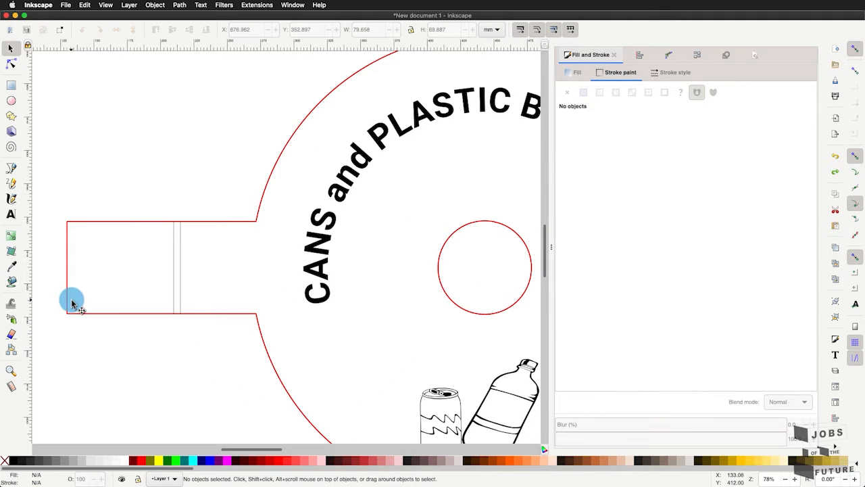
pyautogui.scroll(2, 67, 301)
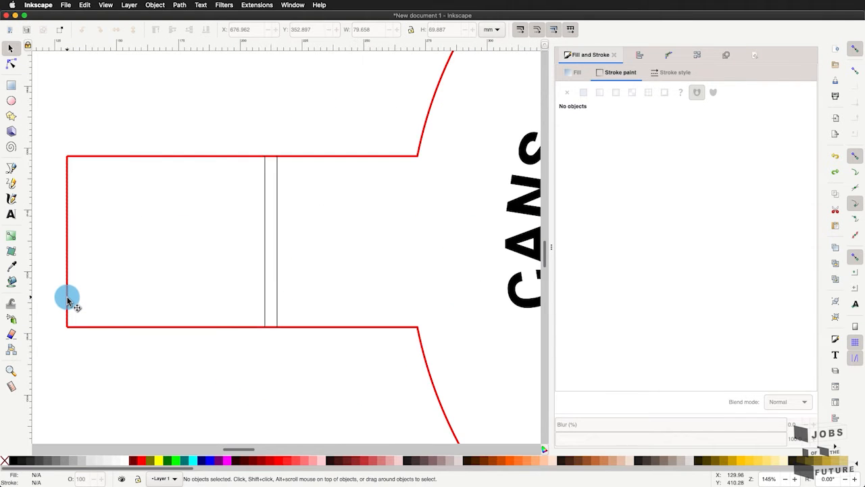
pyautogui.click(68, 298)
pyautogui.keyDown('shift'); pyautogui.click(141, 154); pyautogui.keyUp('shift')
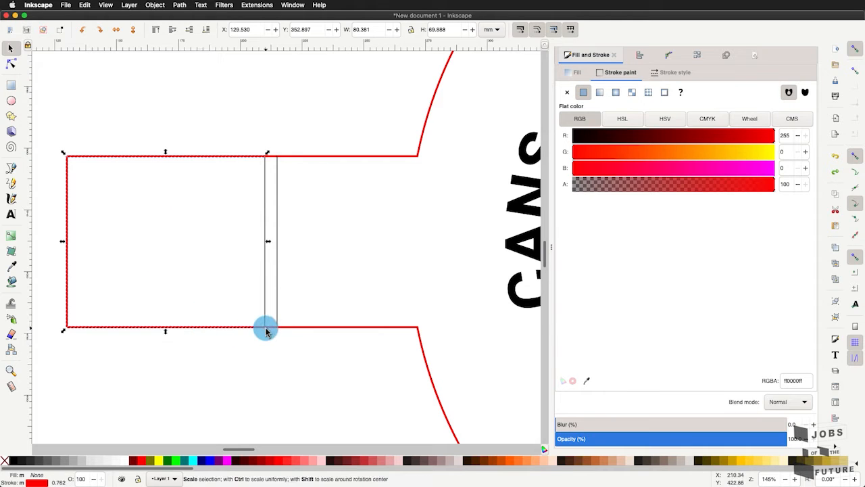
pyautogui.keyDown('shift'); pyautogui.click(270, 330); pyautogui.keyUp('shift')
pyautogui.keyDown('shift'); pyautogui.click(272, 329); pyautogui.keyUp('shift')
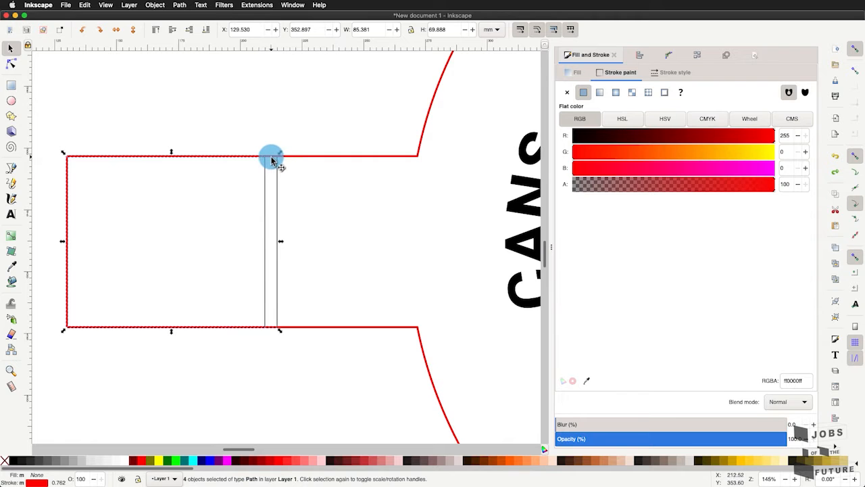
pyautogui.keyDown('shift'); pyautogui.click(313, 157); pyautogui.keyUp('shift')
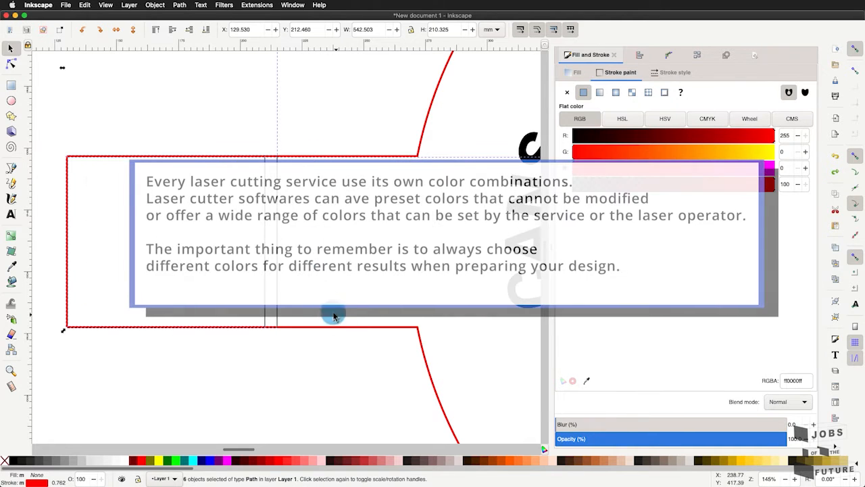
pyautogui.keyDown('shift'); pyautogui.click(350, 328); pyautogui.keyUp('shift')
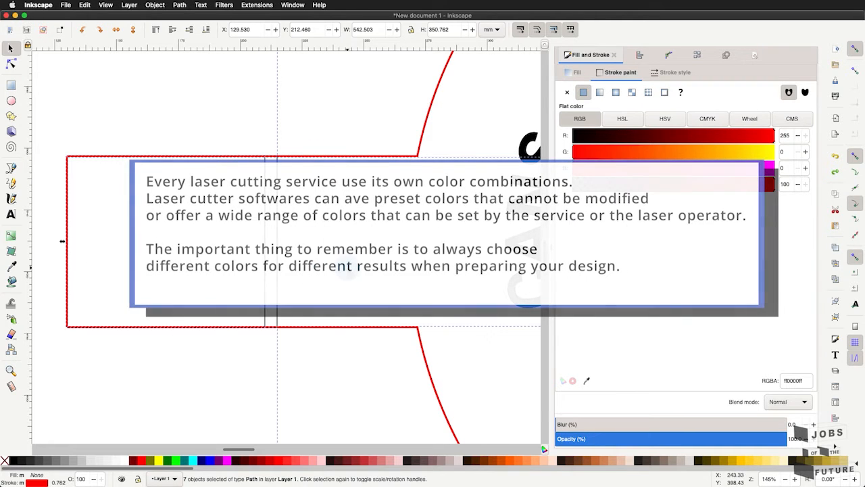
pyautogui.rightClick(348, 277)
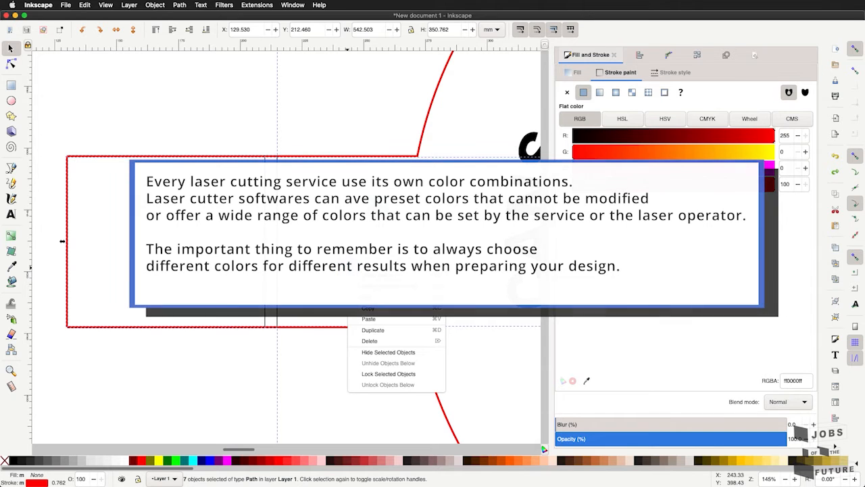
pyautogui.click(379, 213)
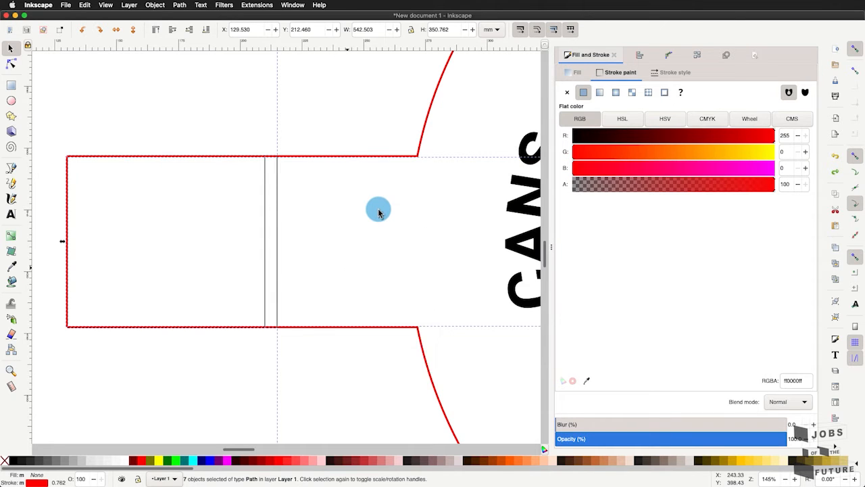
# - Add the central circle and the end outline of the right tab to the selection
pyautogui.scroll(-5, 379, 213)
pyautogui.hscroll(1, 378, 213)
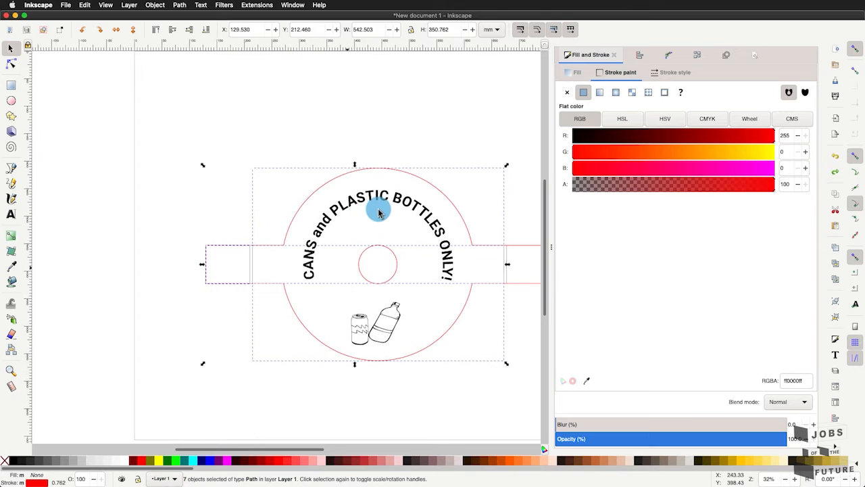
pyautogui.scroll(2, 381, 282)
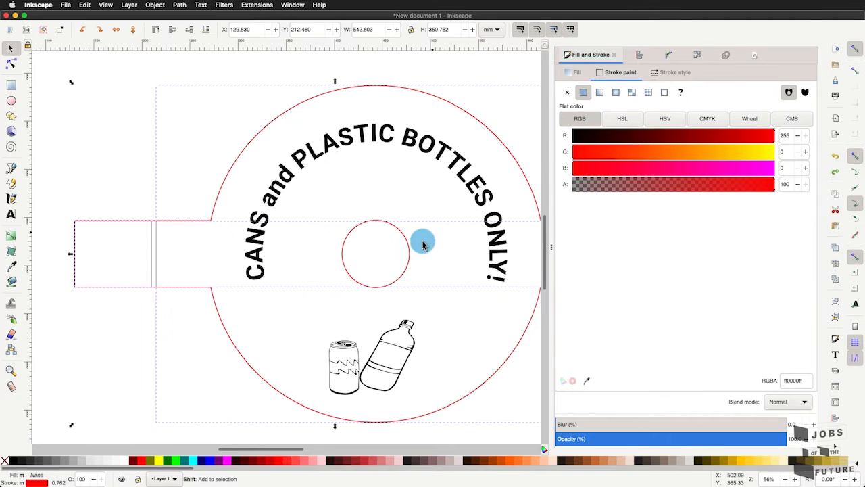
pyautogui.keyDown('shift'); pyautogui.click(408, 257); pyautogui.keyUp('shift')
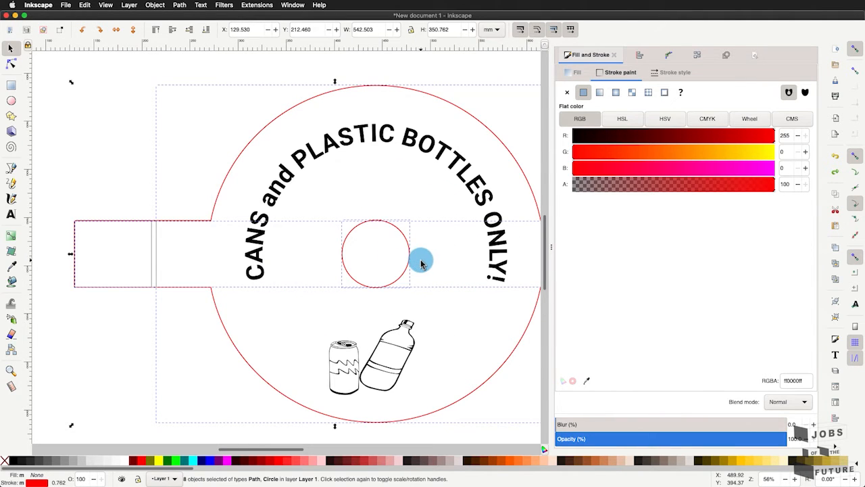
pyautogui.scroll(-3, 419, 261)
pyautogui.scroll(4, 372, 313)
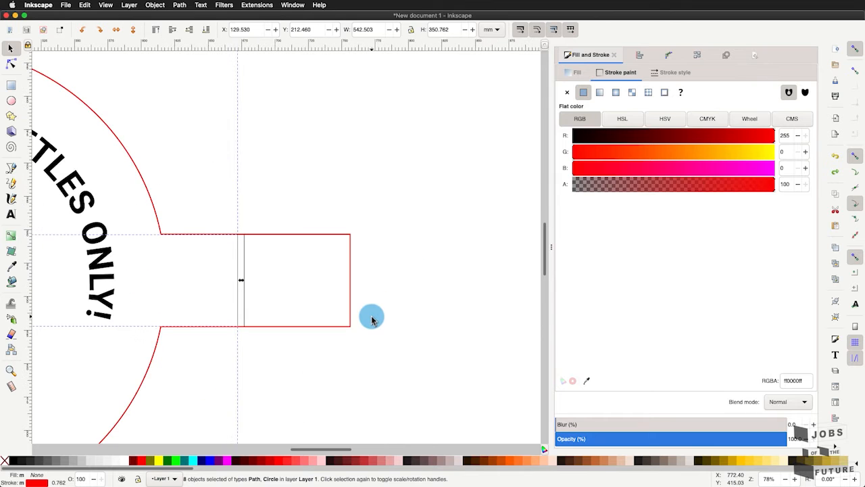
pyautogui.keyDown('shift'); pyautogui.click(350, 264); pyautogui.keyUp('shift')
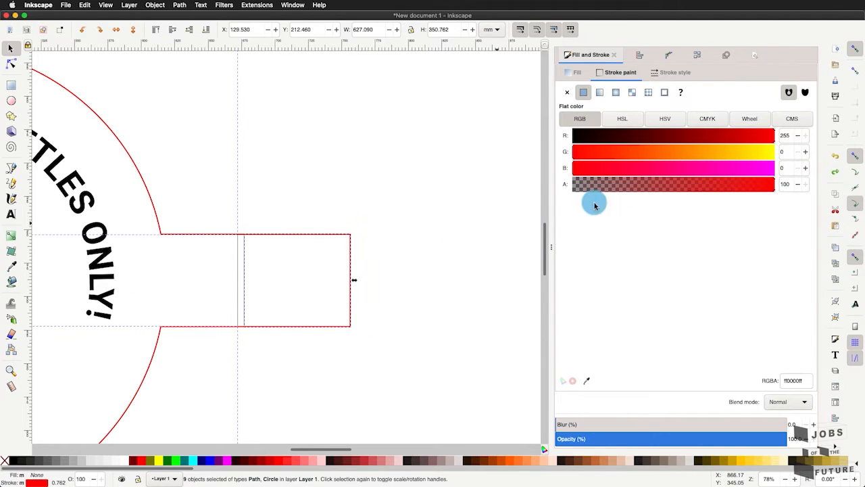
# - Set the stroke colour of the selected cut lines to RGB 0, 0, 255 and deselect them
pyautogui.click(723, 168)
pyautogui.doubleClick(789, 138)
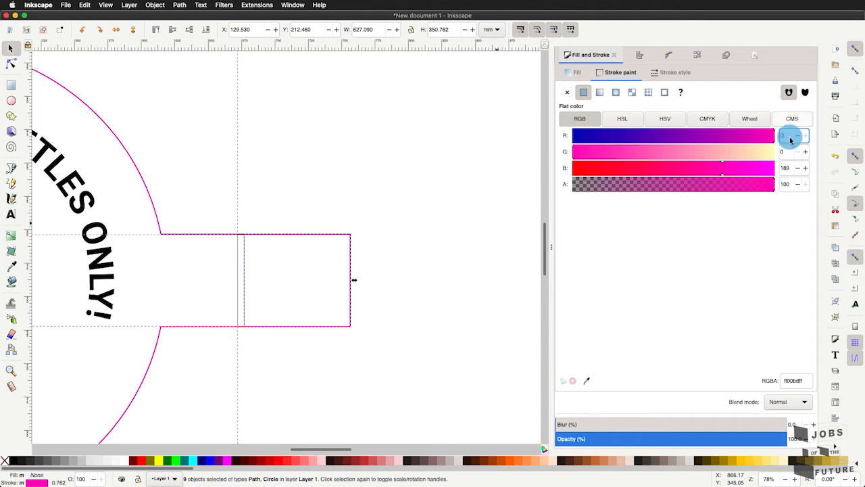
pyautogui.scroll(-20, 784, 170)
pyautogui.click(784, 170)
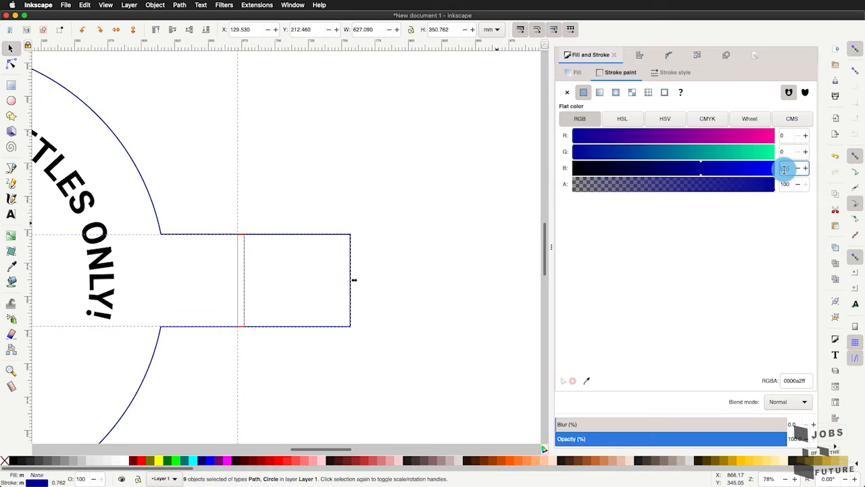
pyautogui.write('255')
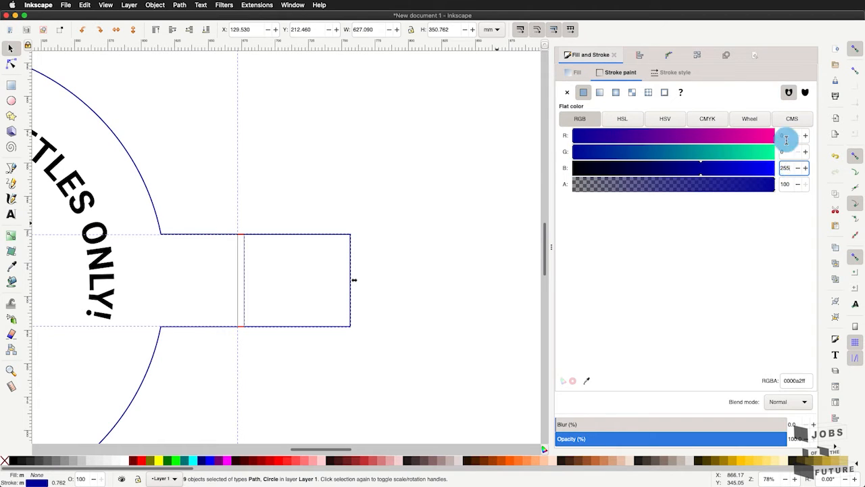
pyautogui.click(787, 153)
pyautogui.write('0')
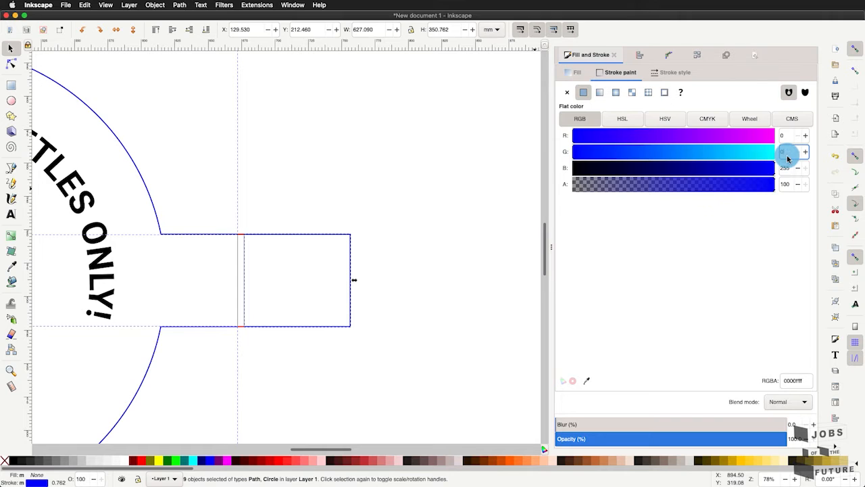
pyautogui.click(457, 158)
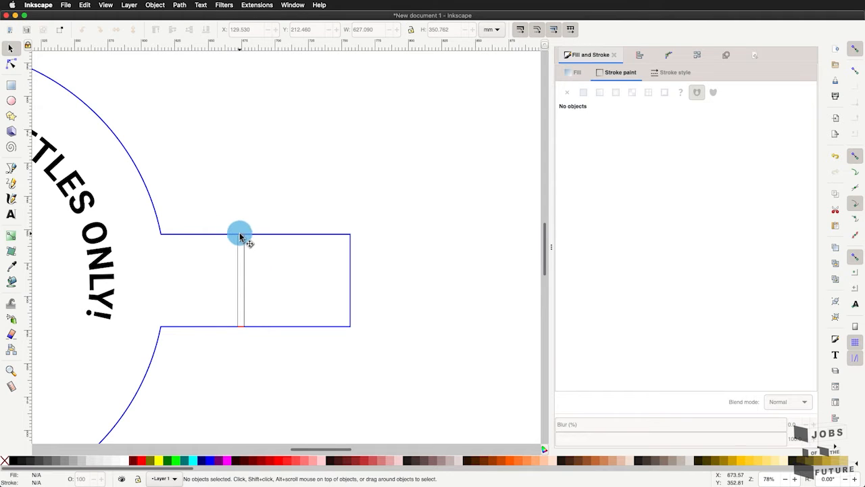
# - Select the two short red segments between the right tab's fold lines and set their stroke colour to RGB 0, 0, 255
pyautogui.scroll(3, 242, 240)
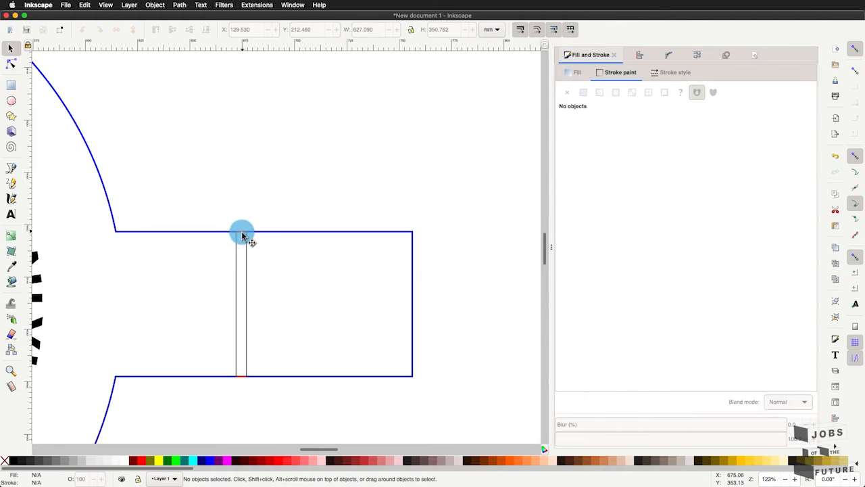
pyautogui.click(243, 235)
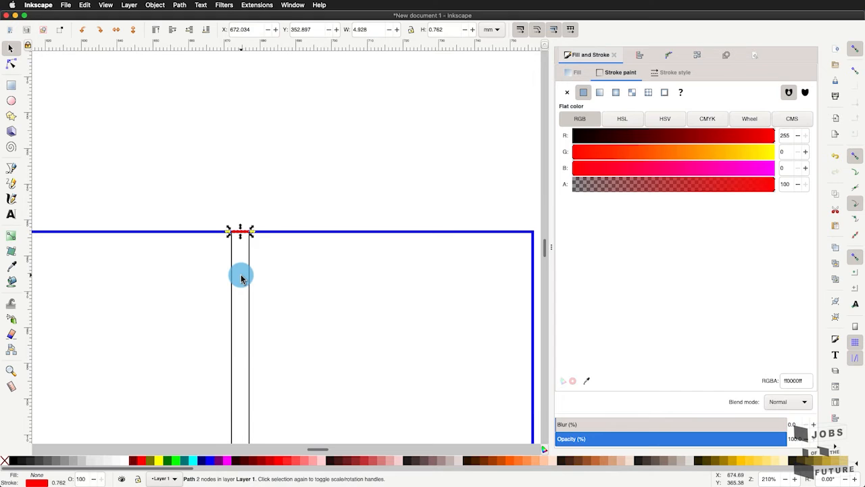
pyautogui.scroll(2, 241, 276)
pyautogui.hscroll(-1, 241, 276)
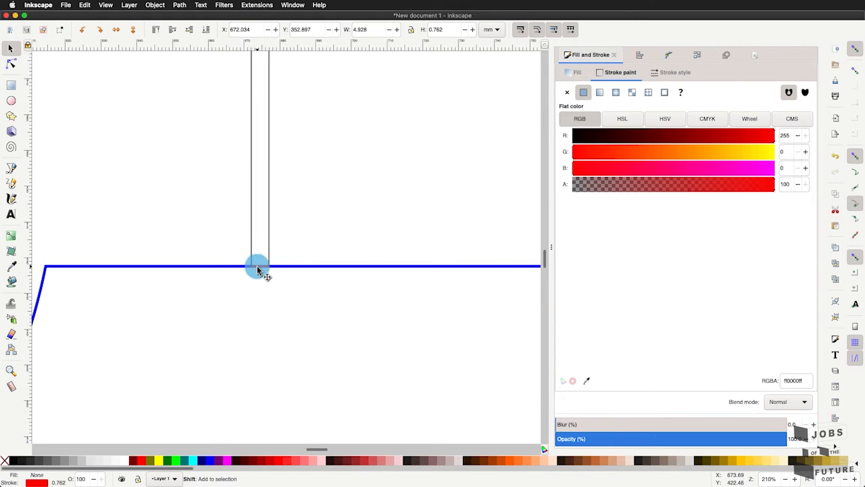
pyautogui.keyDown('shift'); pyautogui.click(254, 269); pyautogui.keyUp('shift')
pyautogui.doubleClick(785, 140)
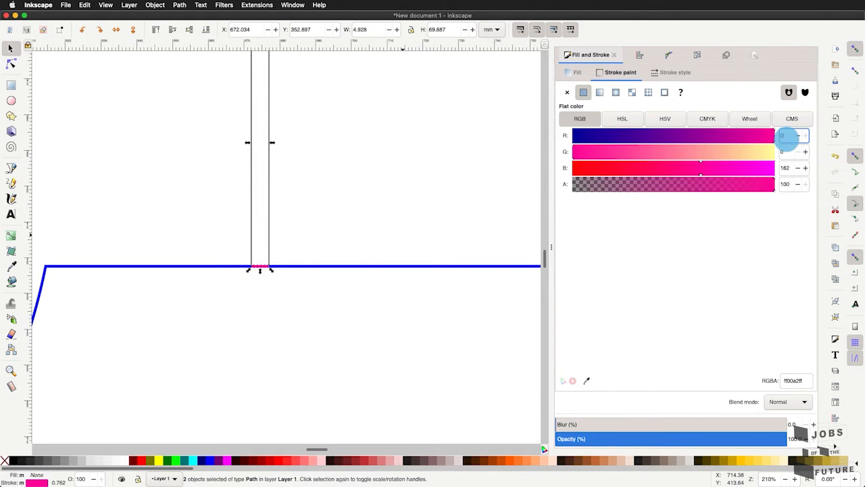
pyautogui.doubleClick(787, 167)
pyautogui.write('25')
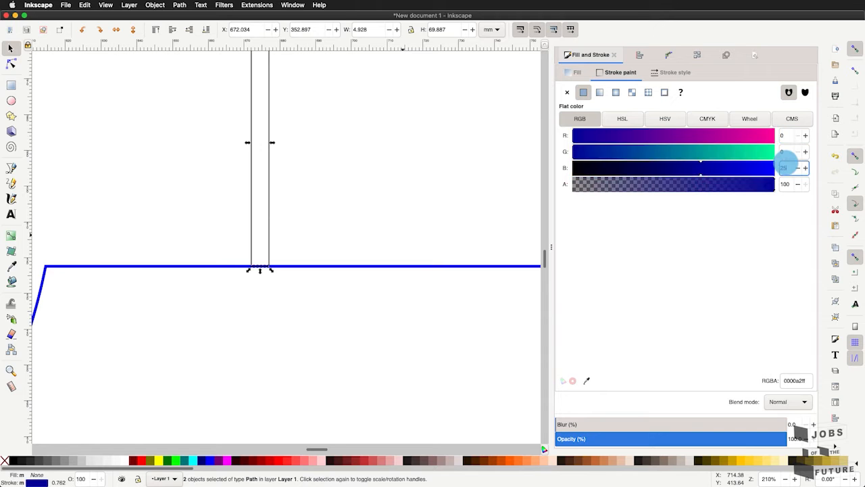
pyautogui.write('5')
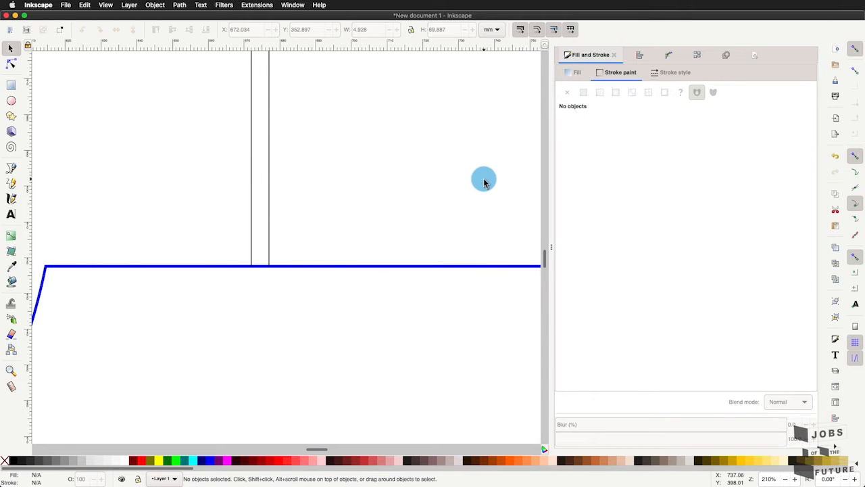
# - Select all four vertical fold lines, two on each tab of the lid
pyautogui.scroll(-5, 483, 181)
pyautogui.scroll(-2, 482, 180)
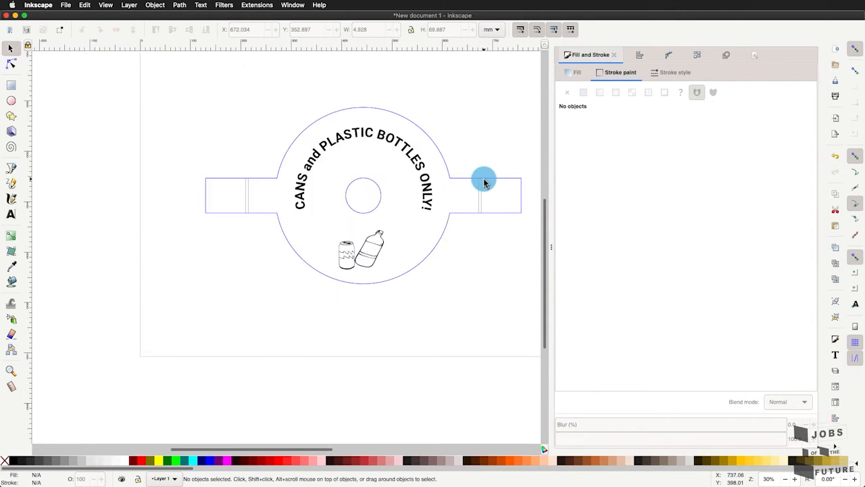
pyautogui.scroll(2, 482, 179)
pyautogui.scroll(-1, 464, 233)
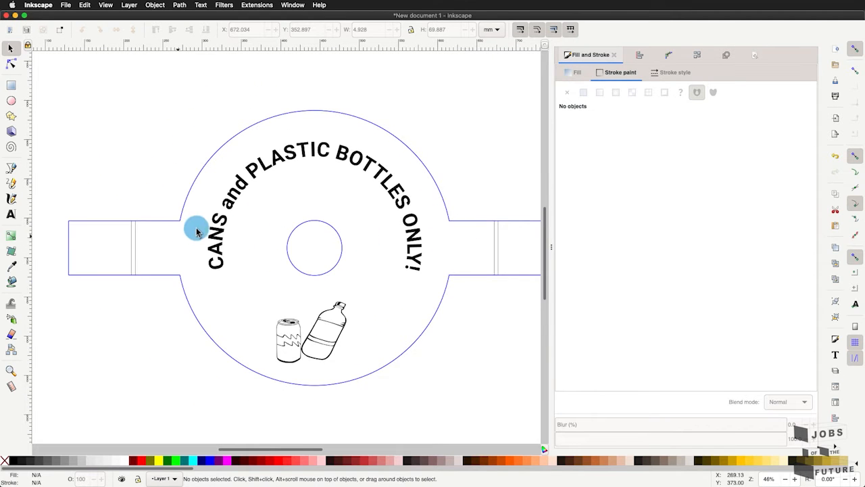
pyautogui.click(131, 248)
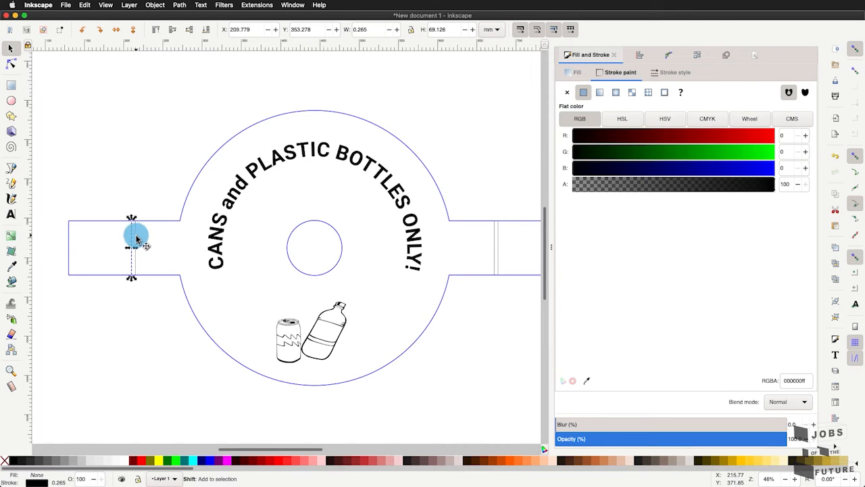
pyautogui.keyDown('shift'); pyautogui.click(136, 238); pyautogui.keyUp('shift')
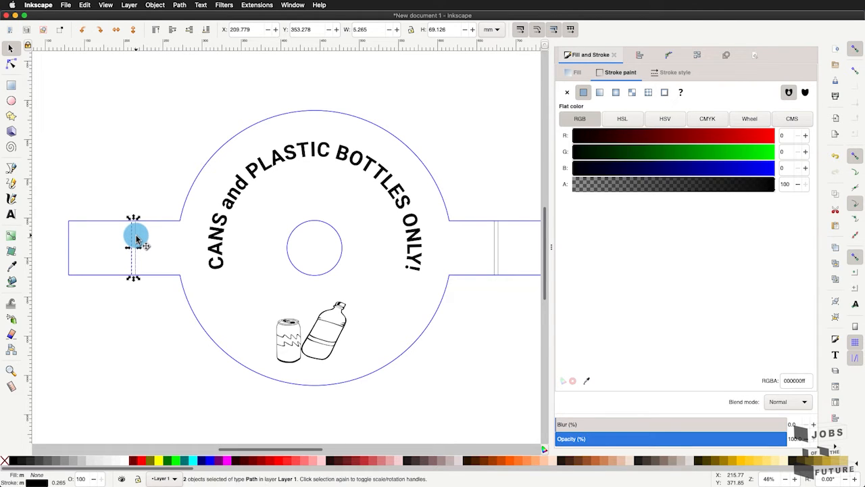
pyautogui.keyDown('shift'); pyautogui.click(498, 251); pyautogui.keyUp('shift')
pyautogui.keyDown('shift'); pyautogui.click(500, 239); pyautogui.keyUp('shift')
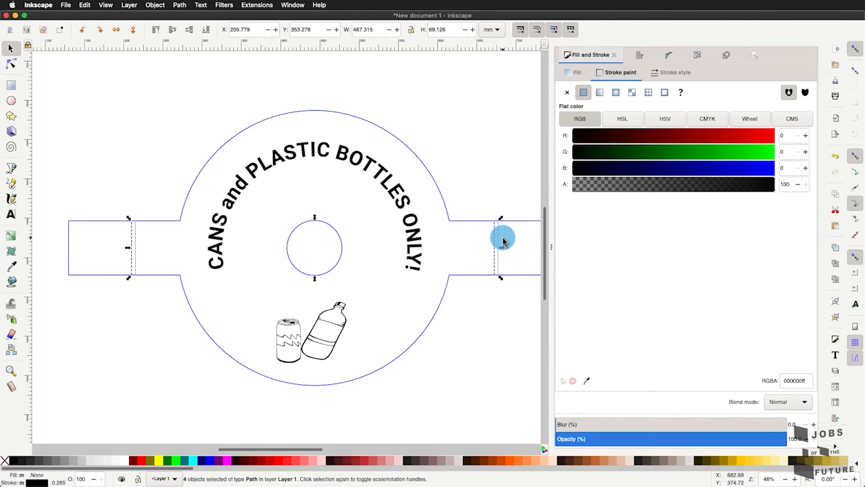
# - Set the stroke colour of the four selected fold lines to RGB 255, 0, 0
pyautogui.click(764, 168)
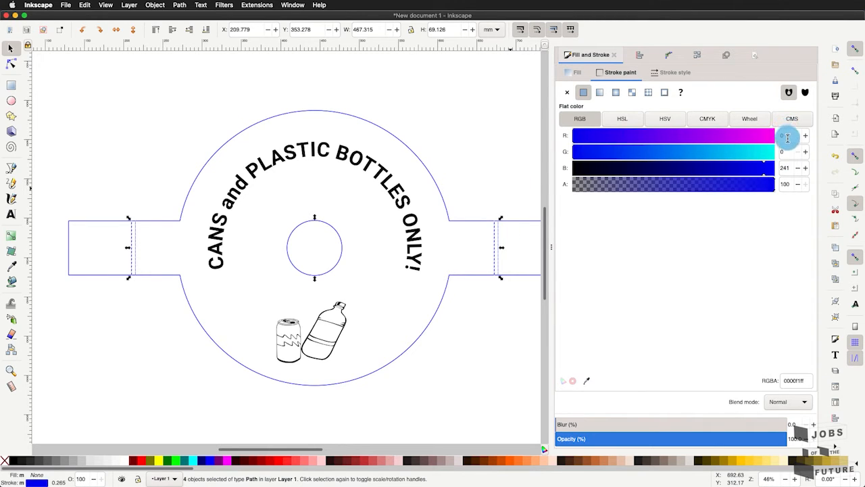
pyautogui.click(788, 138)
pyautogui.write('255')
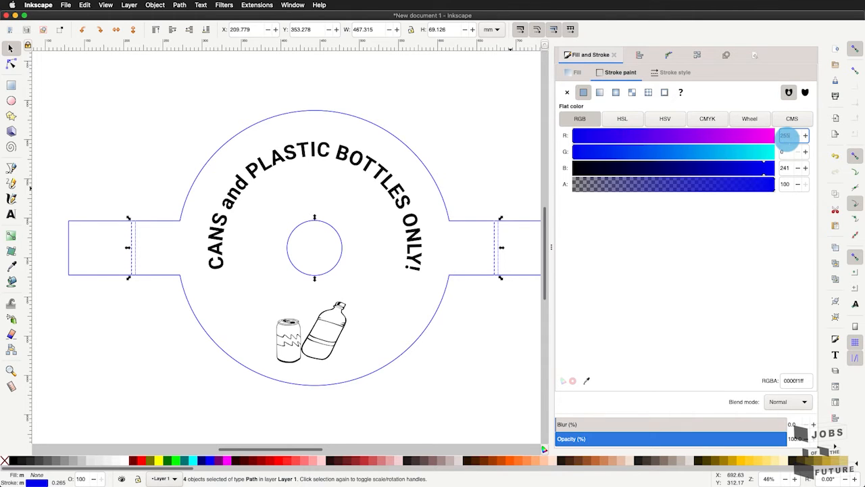
pyautogui.click(786, 166)
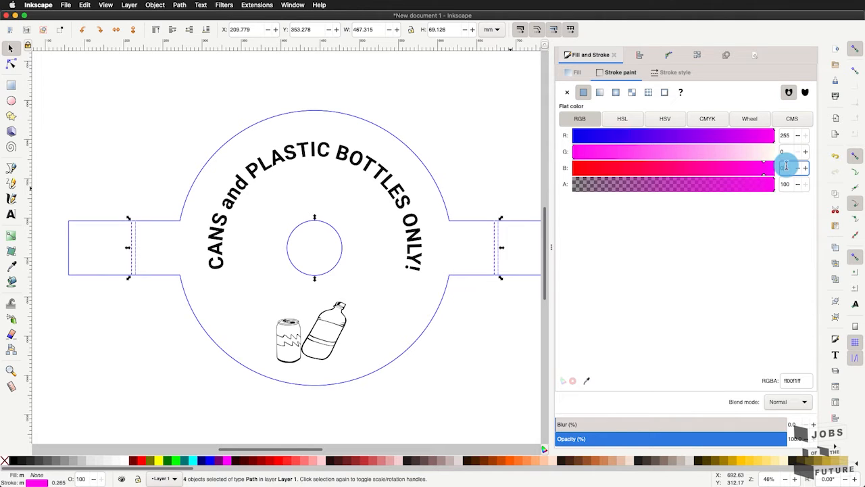
pyautogui.write('0')
pyautogui.click(790, 153)
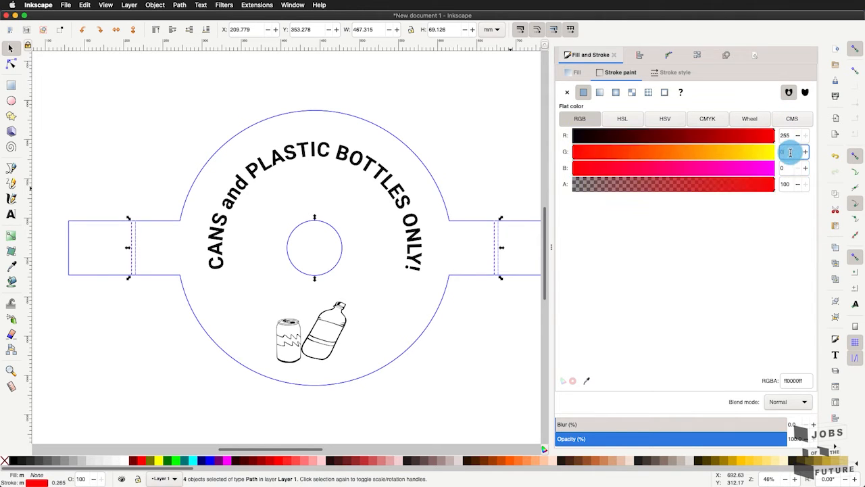
# - Try other blue values in the stroke colour of the selected fold lines
pyautogui.moveTo(577, 174); pyautogui.dragTo(595, 169)
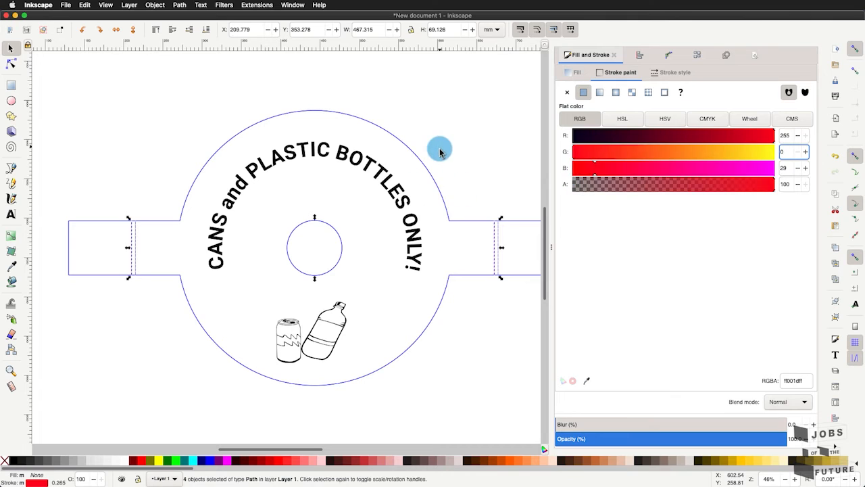
pyautogui.click(789, 168)
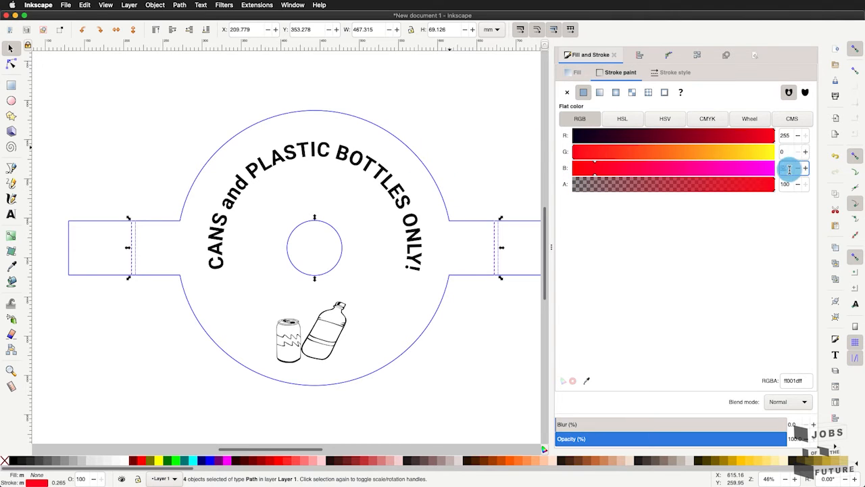
pyautogui.write('255')
pyautogui.doubleClick(789, 169)
pyautogui.write('08')
pyautogui.press('Return')
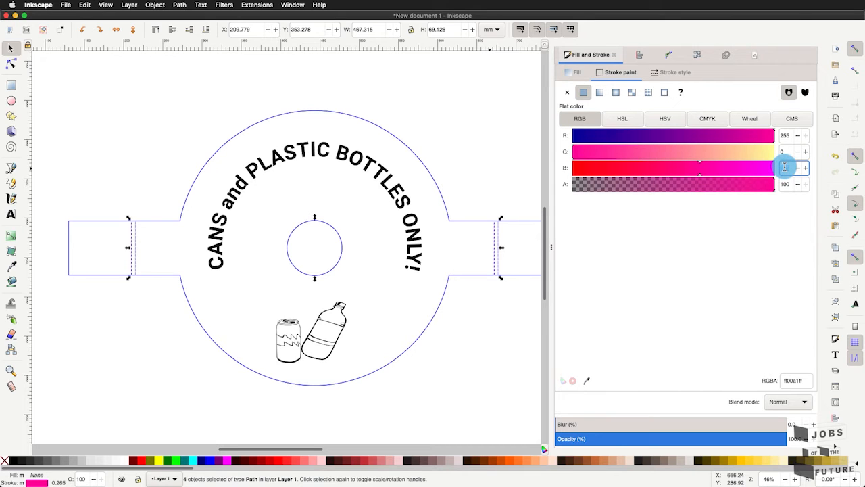
# - Set the blue component of the fold lines' stroke colour to 0 and deselect the lines
pyautogui.doubleClick(785, 167)
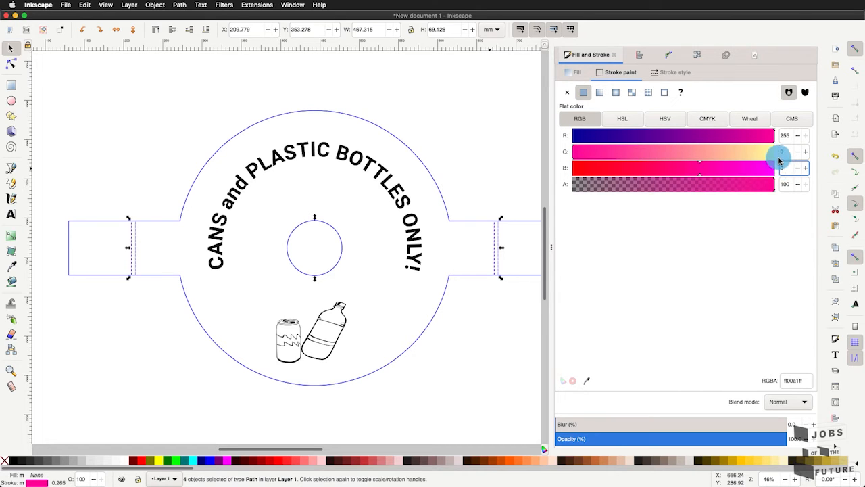
pyautogui.click(421, 73)
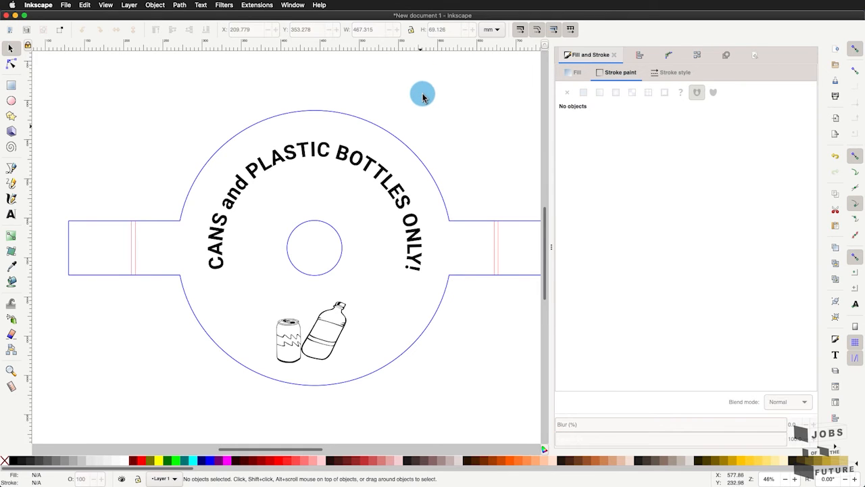
# - Select the curved lettering group, remove its fill and give it a flat-colour stroke
pyautogui.click(261, 161)
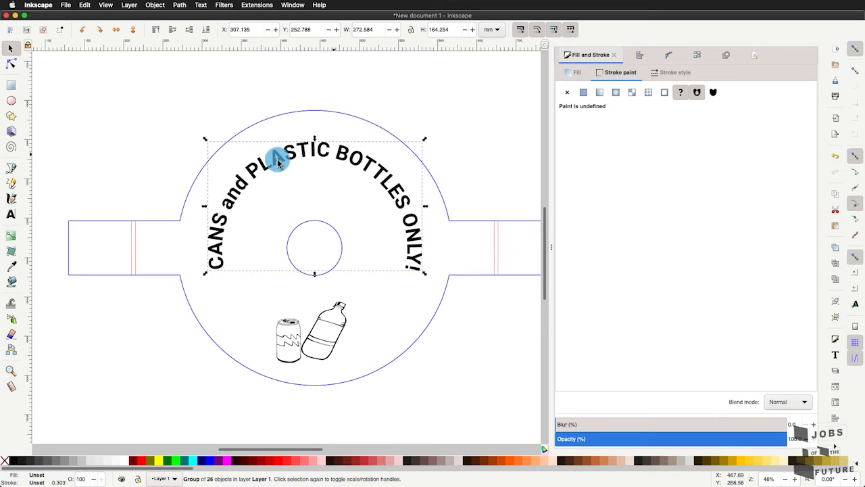
pyautogui.click(581, 74)
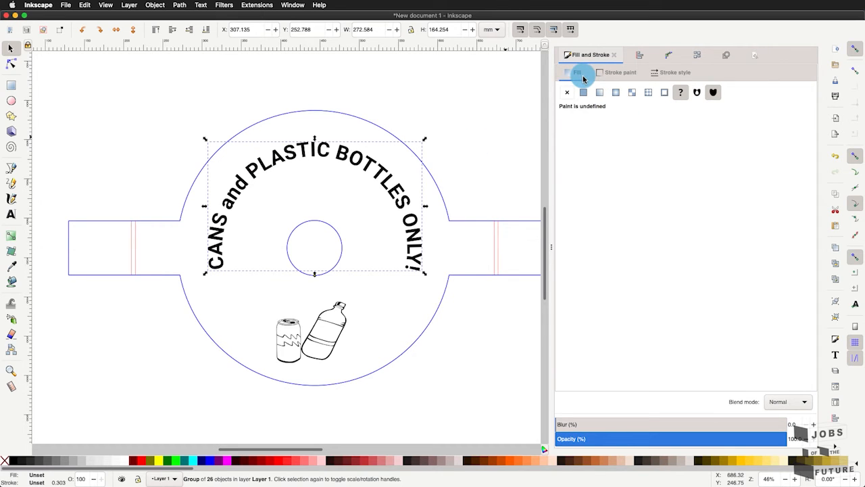
pyautogui.click(567, 91)
pyautogui.click(609, 73)
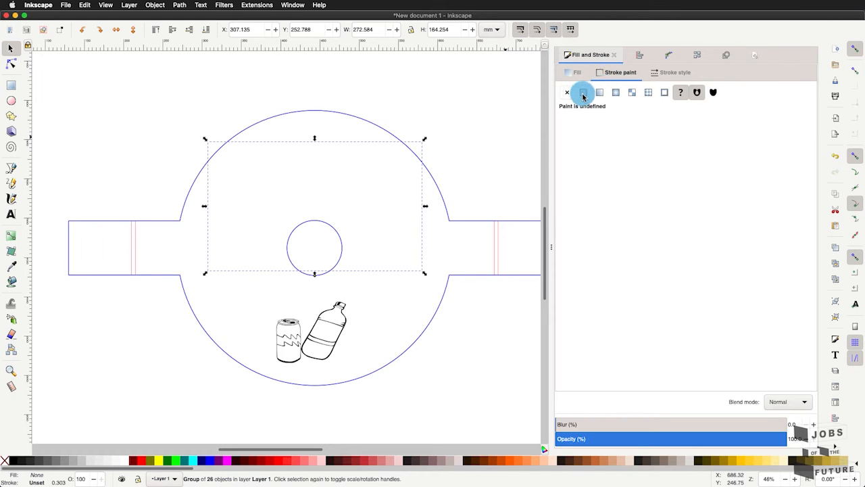
pyautogui.click(584, 92)
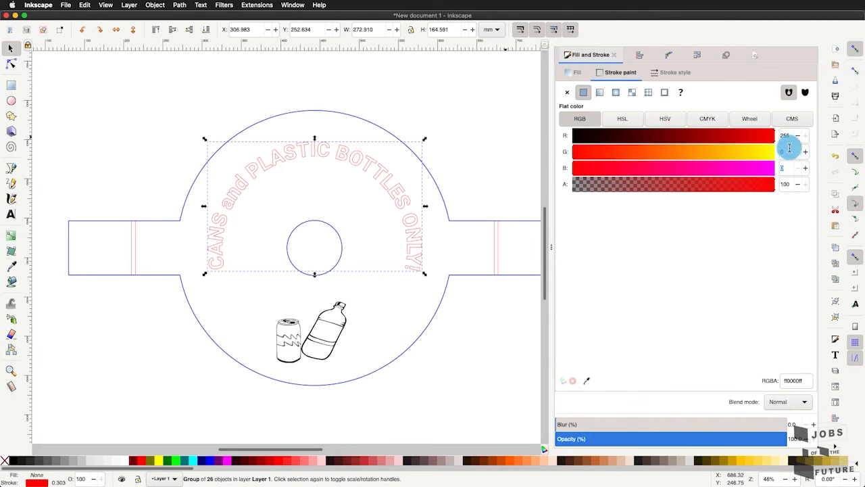
# - Set the lettering's stroke colour to RGB 0, 255, 0 and deselect it
pyautogui.click(617, 168)
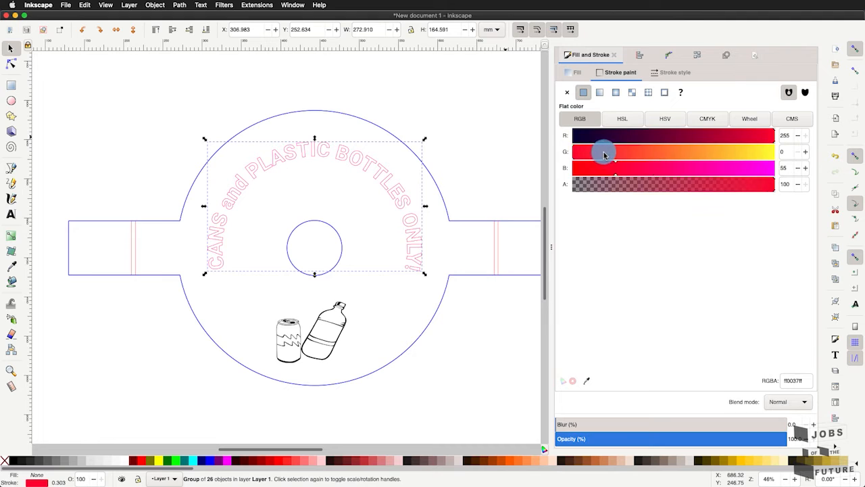
pyautogui.moveTo(605, 152)
pyautogui.mouseDown()
pyautogui.moveTo(777, 155)
pyautogui.moveTo(563, 169)
pyautogui.moveTo(582, 167)
pyautogui.mouseUp()
pyautogui.click(785, 135)
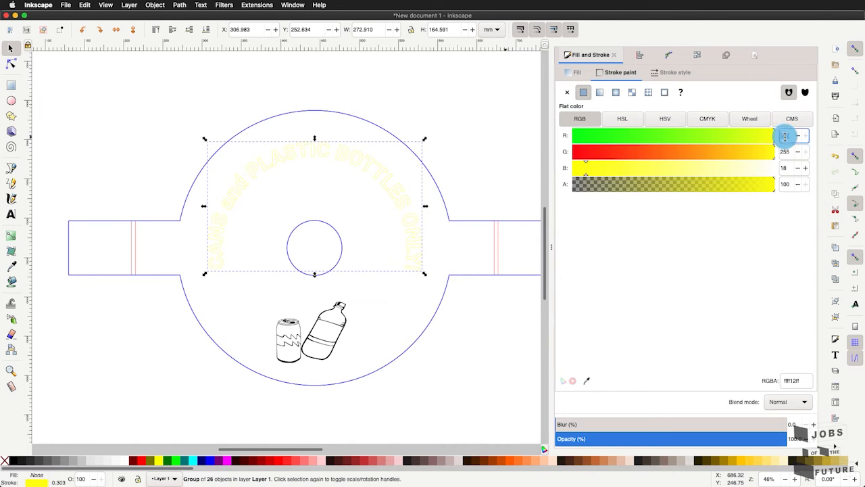
pyautogui.write('0')
pyautogui.click(793, 155)
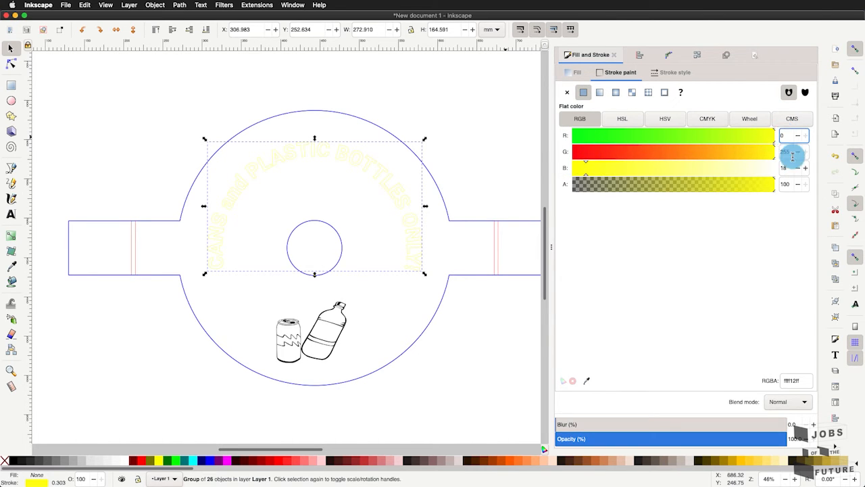
pyautogui.click(791, 167)
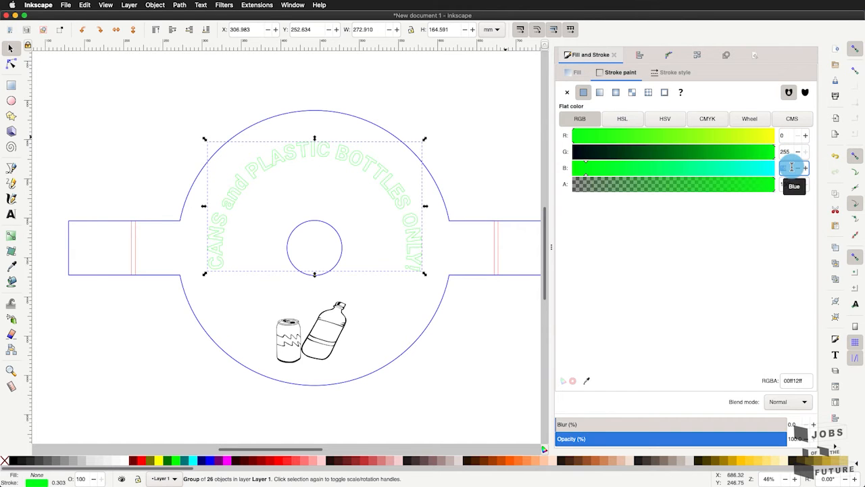
pyautogui.write('0')
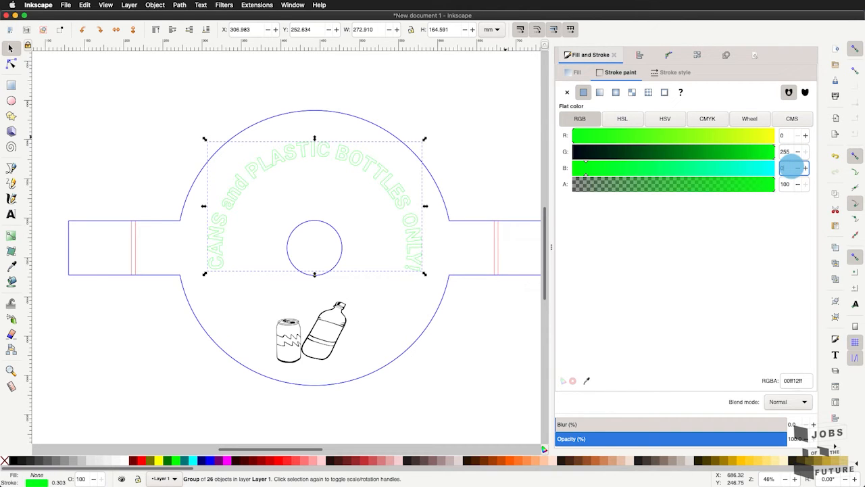
pyautogui.click(518, 343)
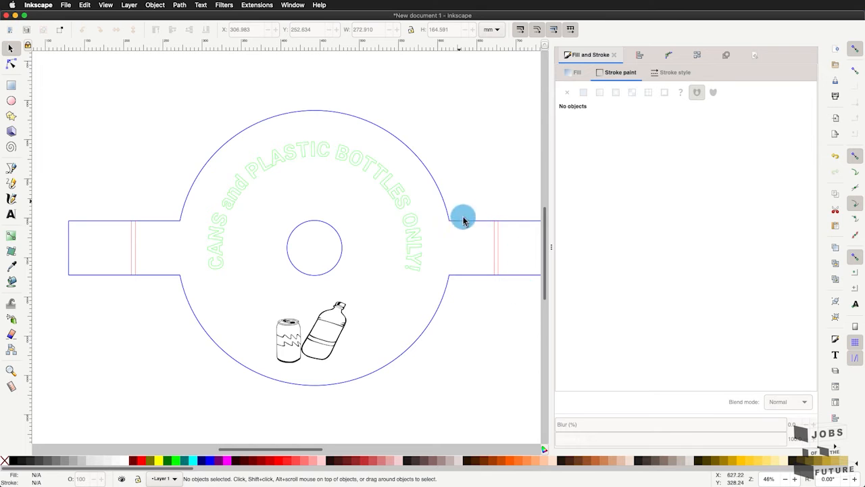
# - Check the fill colour of the can and bottle drawing and look over the whole colour-coded lid
pyautogui.scroll(1, 418, 266)
pyautogui.hscroll(1, 419, 267)
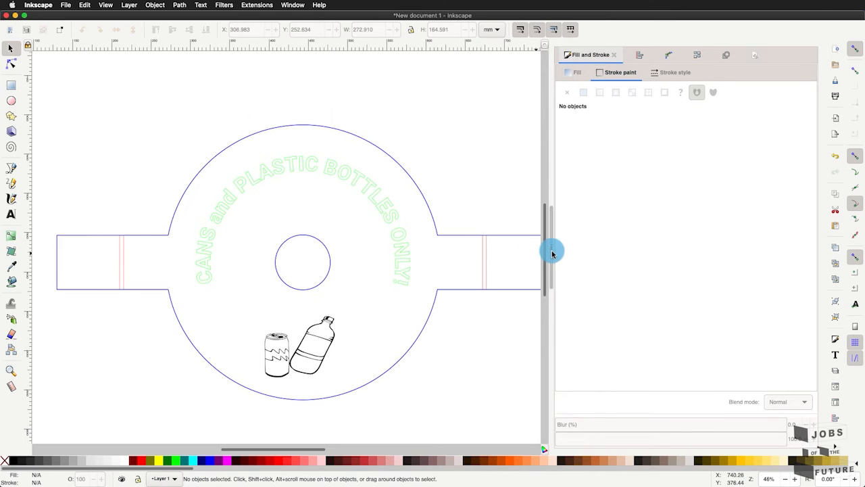
pyautogui.click(333, 331)
pyautogui.click(579, 75)
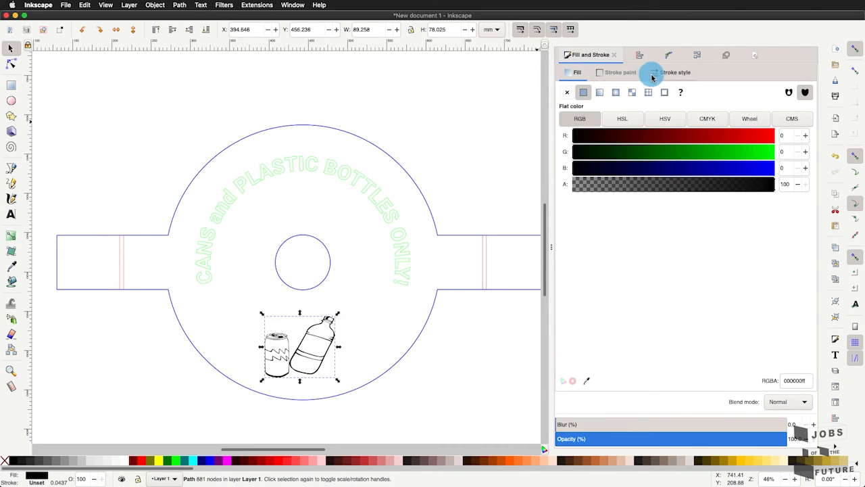
pyautogui.click(362, 405)
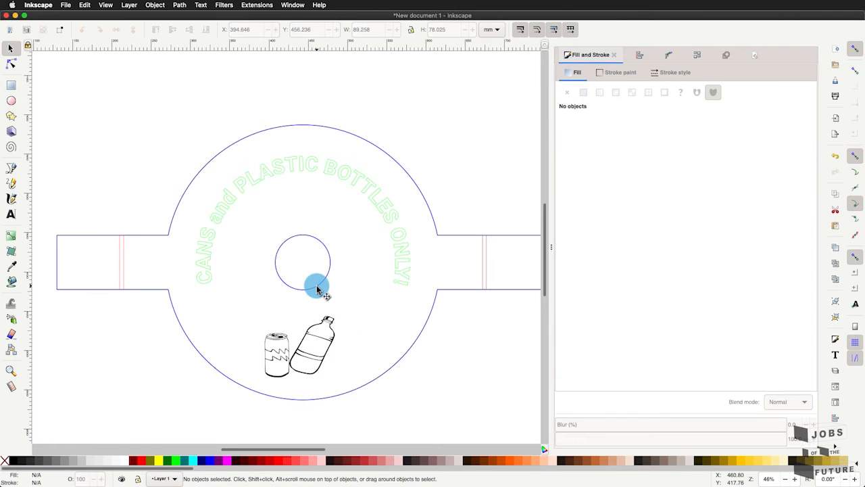
pyautogui.scroll(-1, 316, 287)
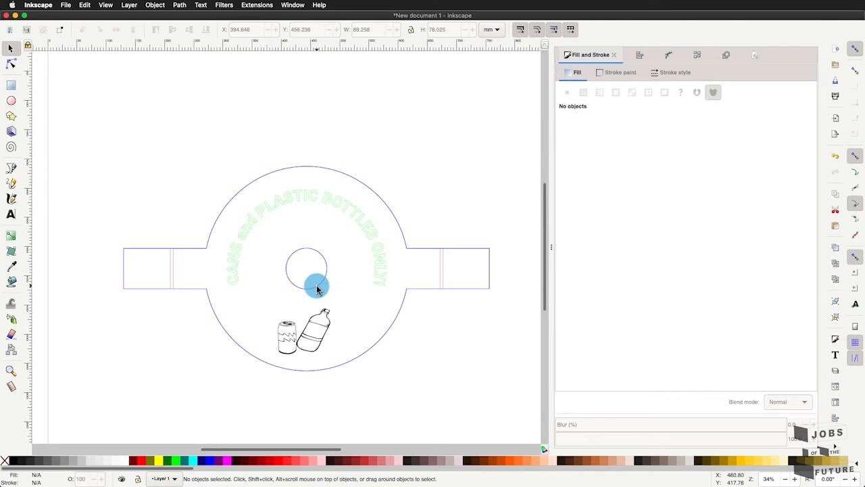
pyautogui.scroll(1, 277, 248)
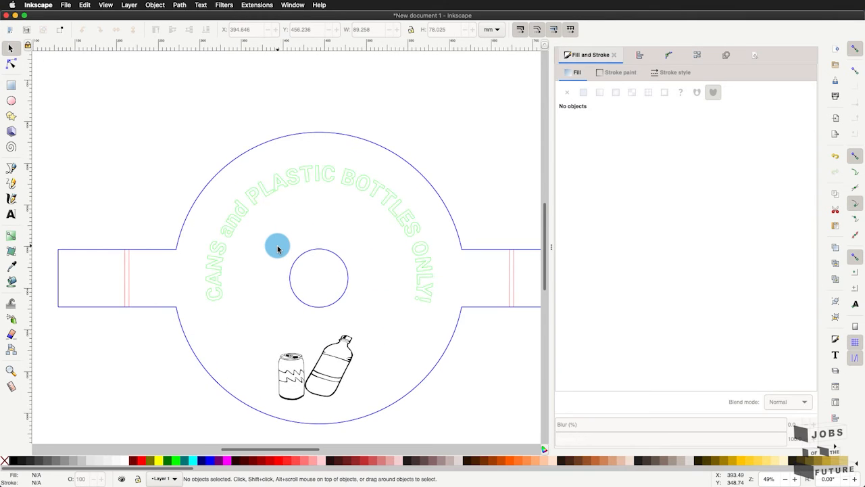
pyautogui.scroll(-2, 277, 248)
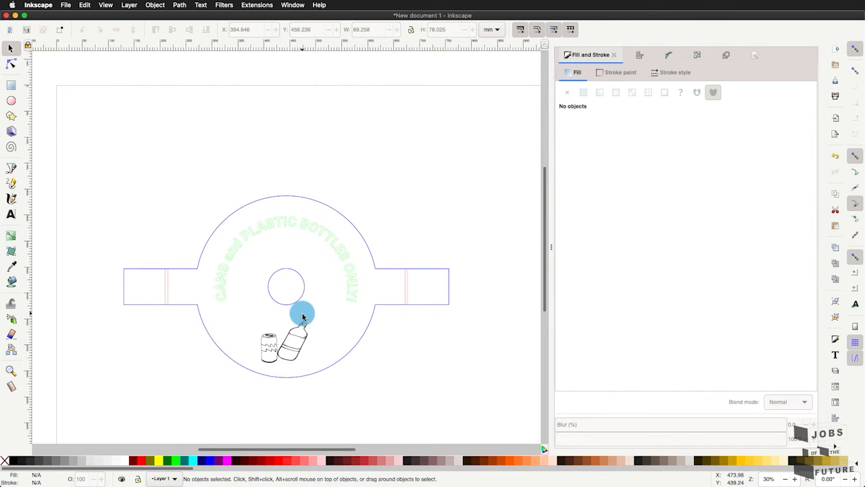
pyautogui.scroll(2, 303, 316)
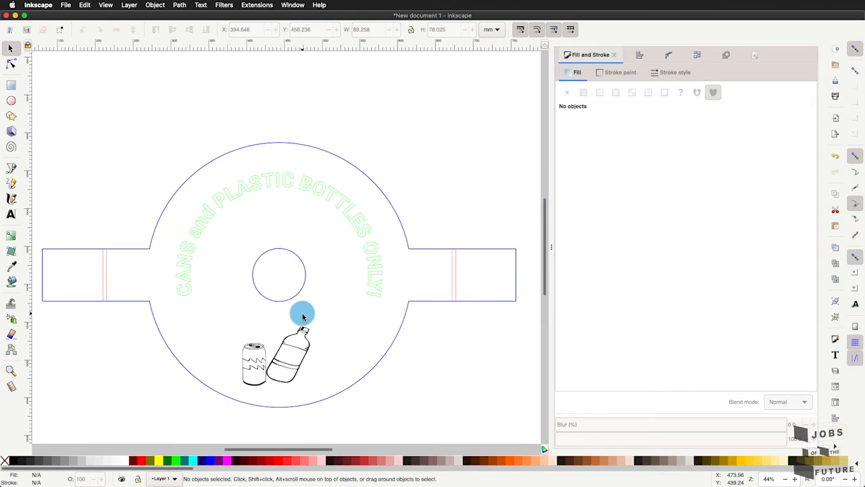
pyautogui.scroll(-1, 303, 316)
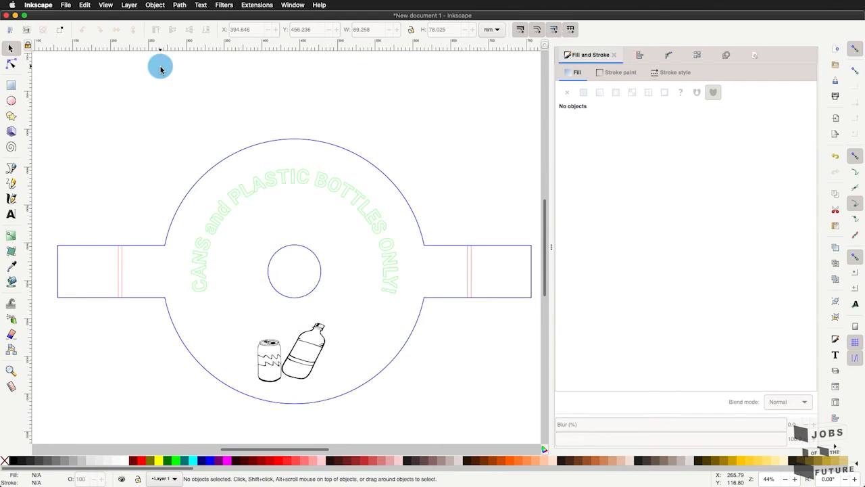
# - Start saving the document under a new name, fill in the suggested trash can bin.svg and check the available file formats
pyautogui.click(68, 5)
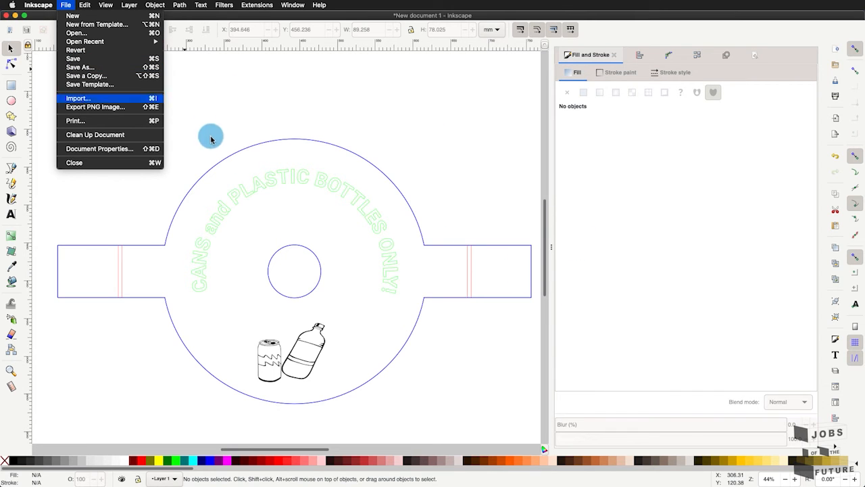
pyautogui.click(97, 66)
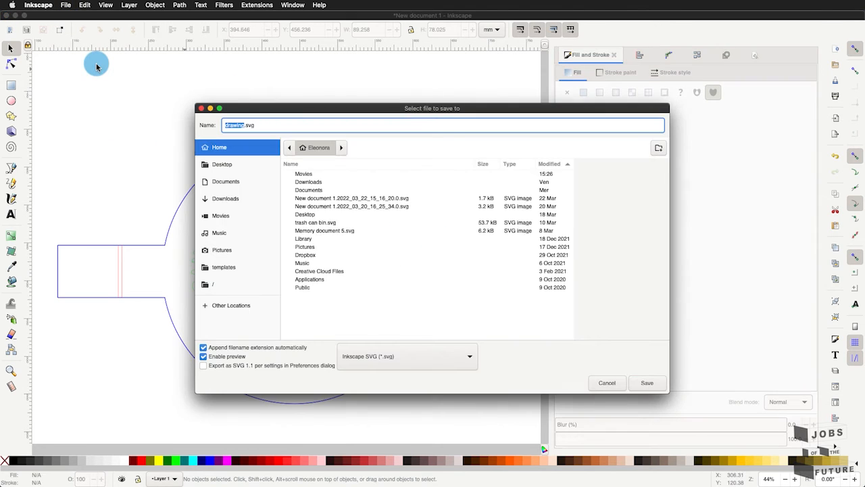
pyautogui.write('tra')
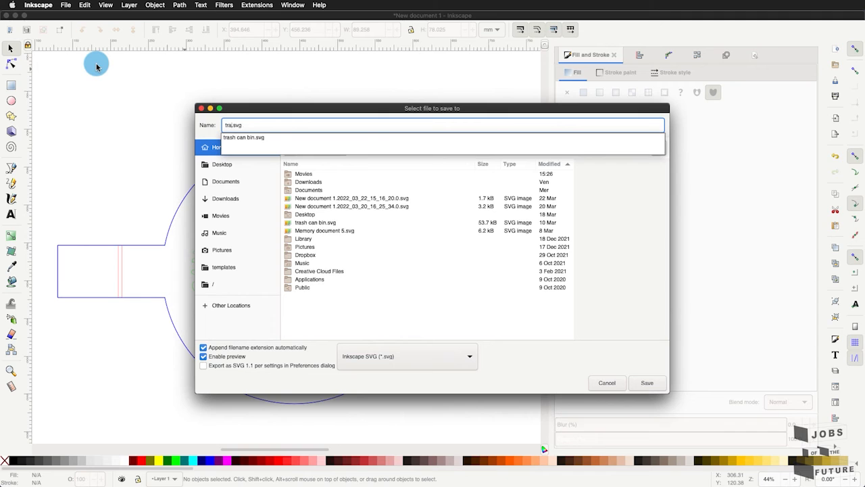
pyautogui.write('s')
pyautogui.click(269, 139)
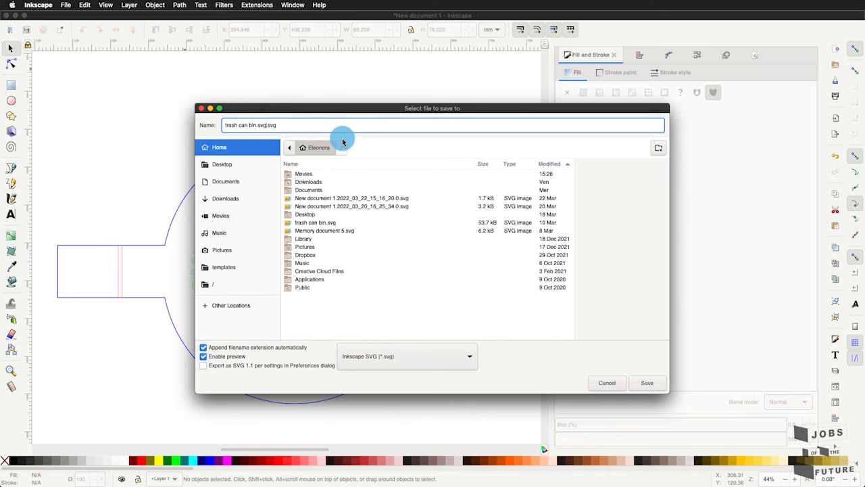
pyautogui.click(411, 356)
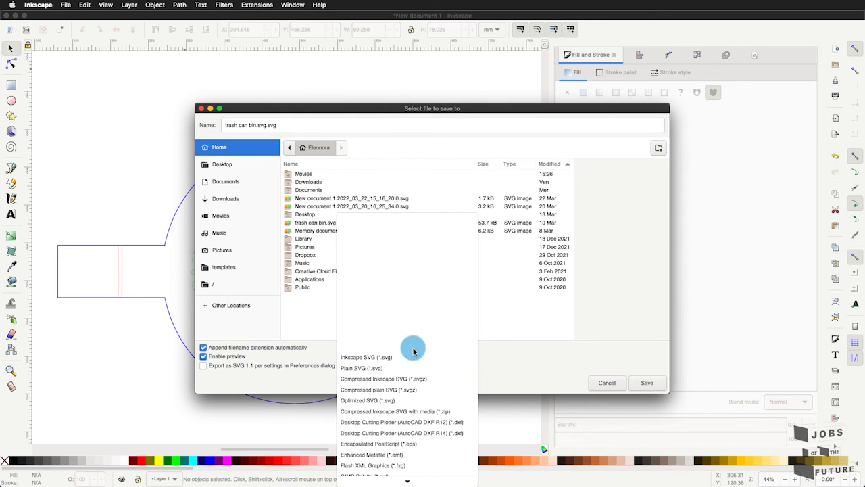
pyautogui.click(534, 369)
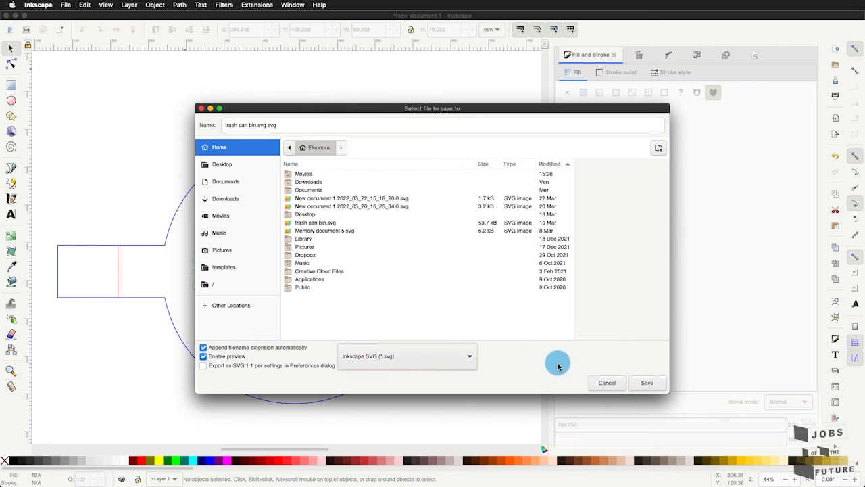
# - Save the design as Inkscape SVG over the existing trash can bin.svg in the home folder
pyautogui.click(301, 223)
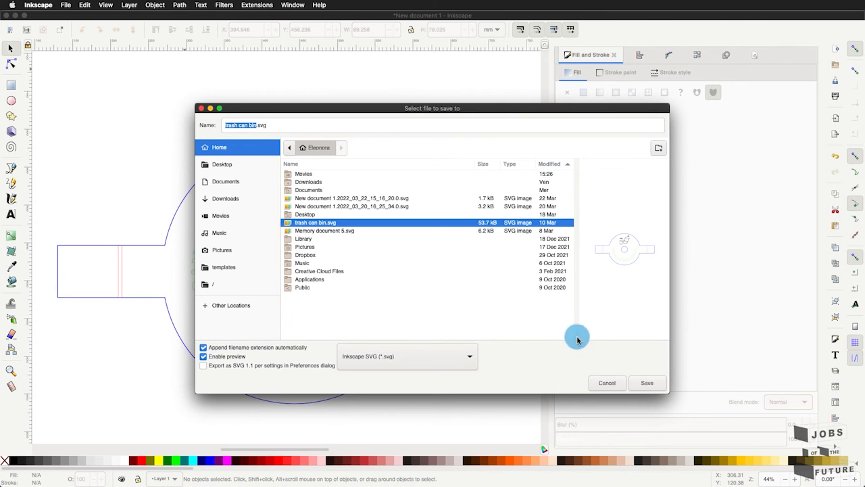
pyautogui.click(608, 384)
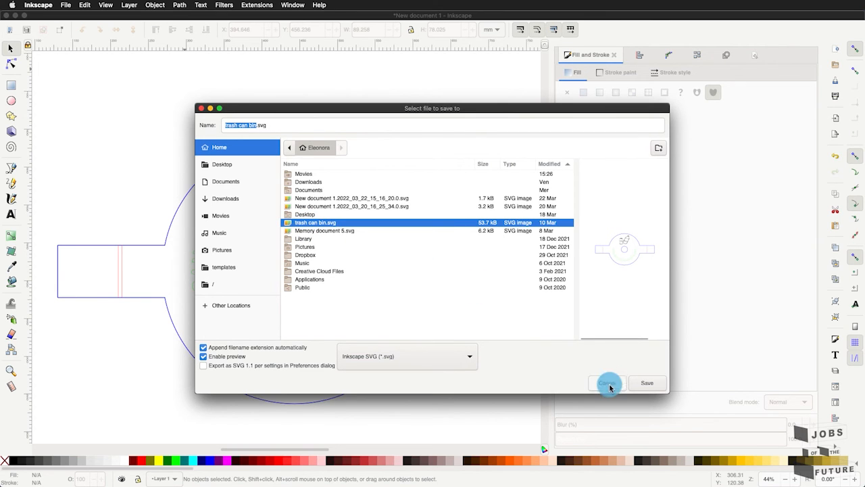
pyautogui.click(644, 385)
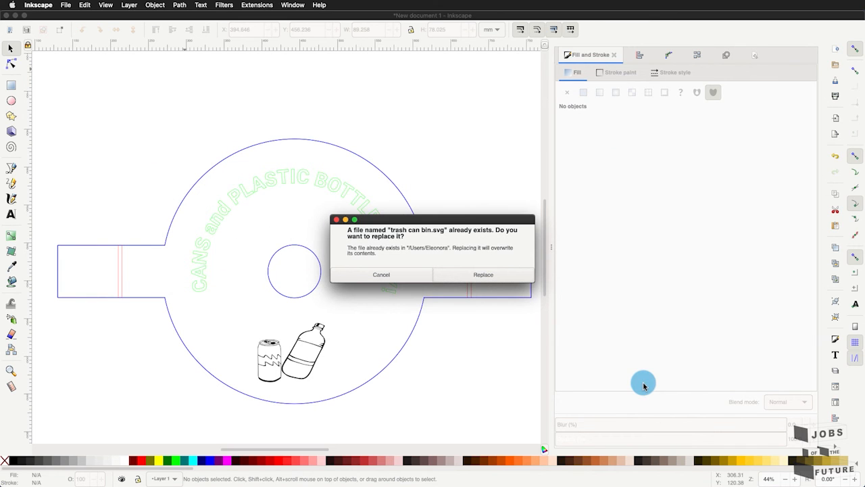
pyautogui.click(465, 280)
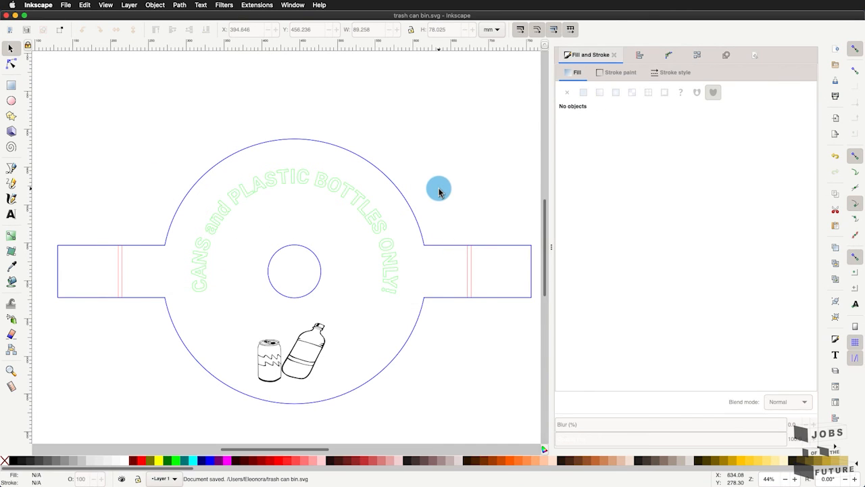